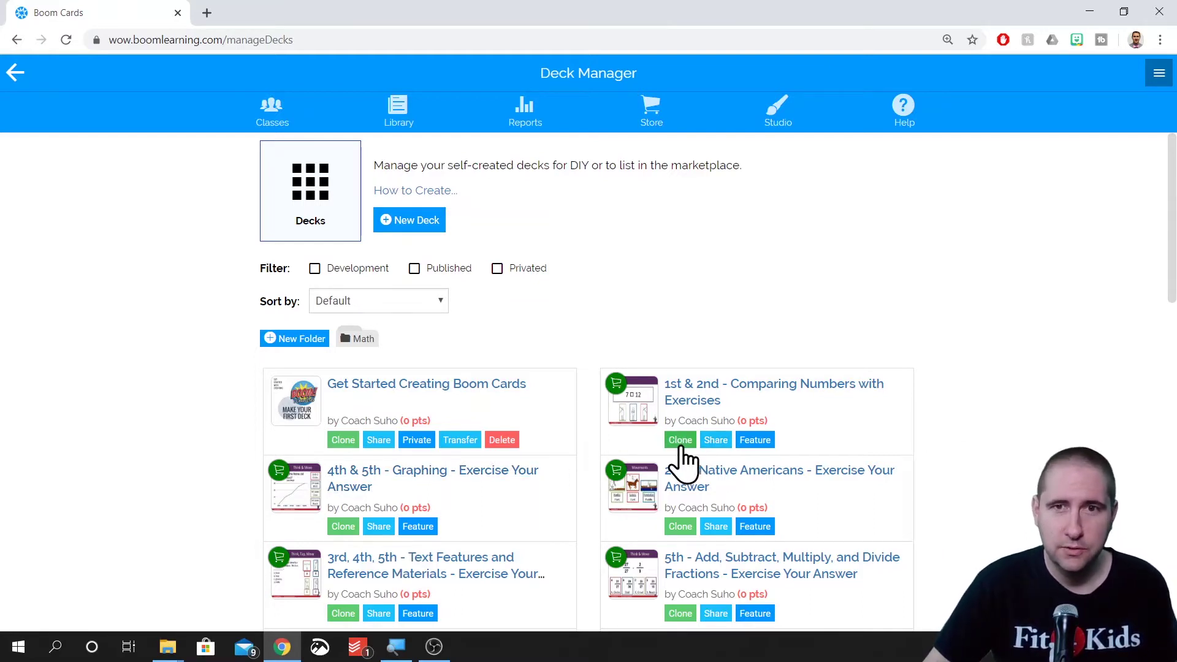
Open the Clone choices for a deck in Deck Manager
{"action": "left_click", "coordinate": [680, 442]}
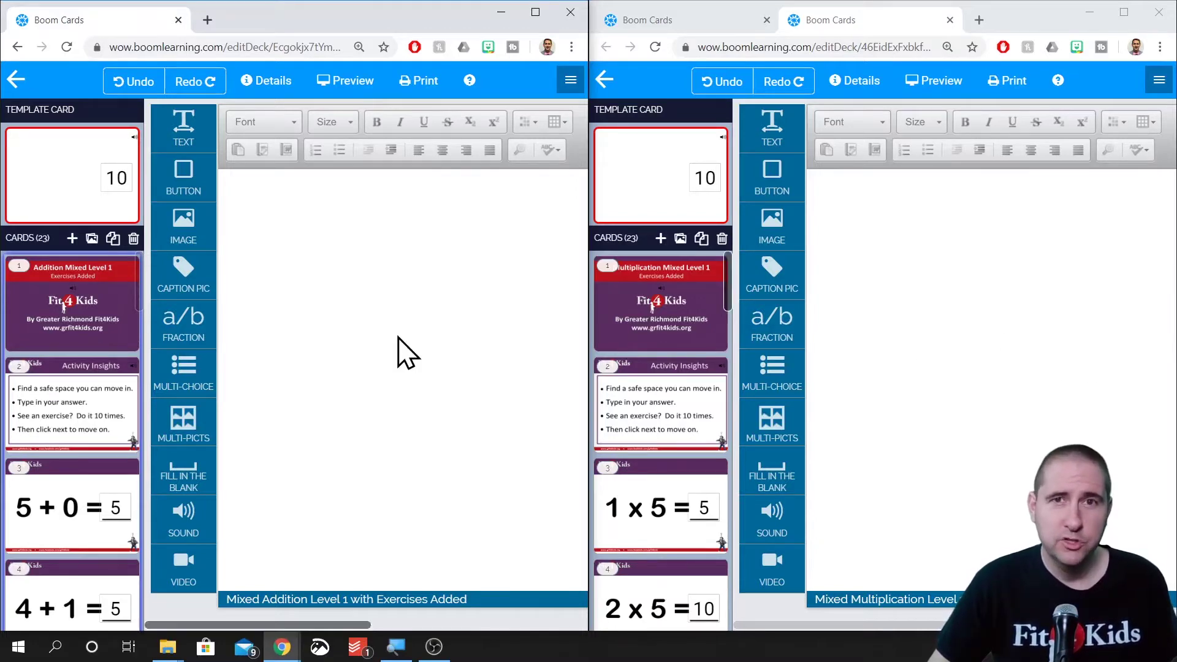
Compare the title, Activity Insights and 5 + 0 / 1 x 5 cards of both decks
{"action": "left_click", "coordinate": [58, 328]}
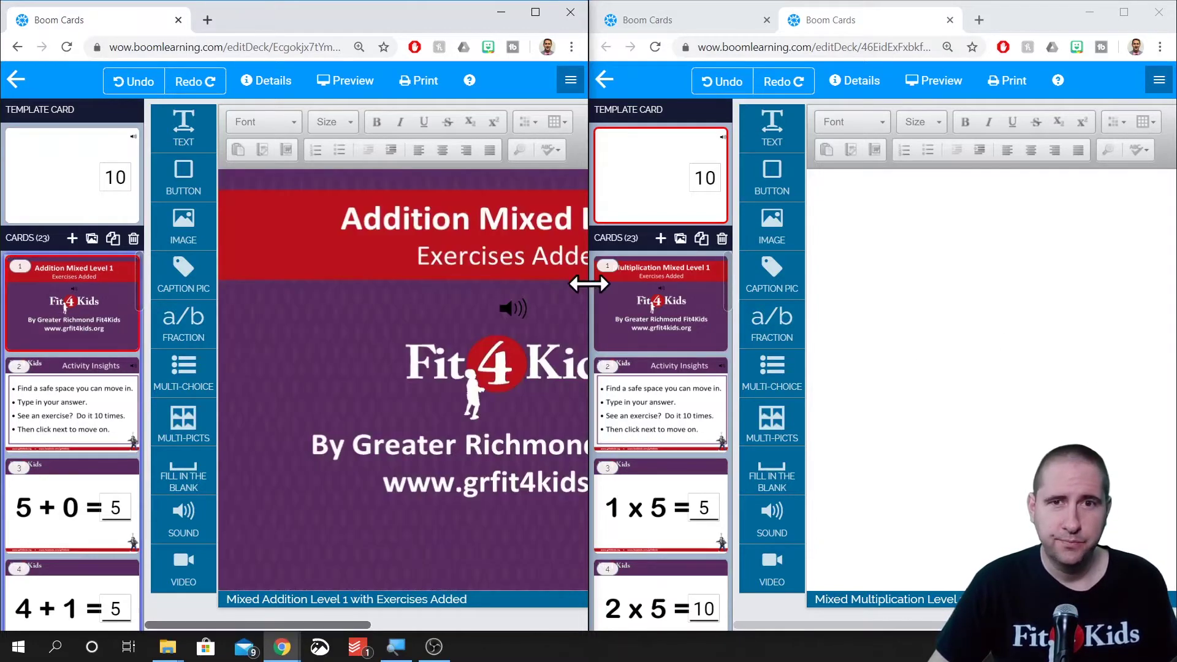
{"action": "left_click", "coordinate": [636, 314]}
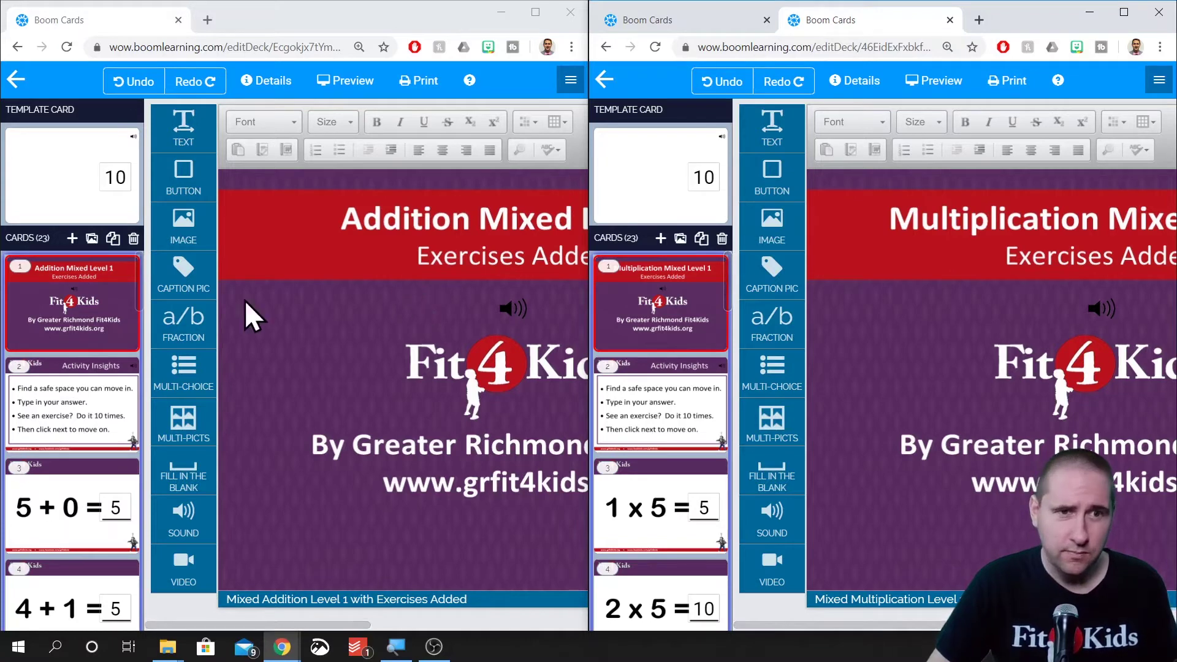
{"action": "left_click", "coordinate": [47, 407]}
{"action": "left_click", "coordinate": [640, 389]}
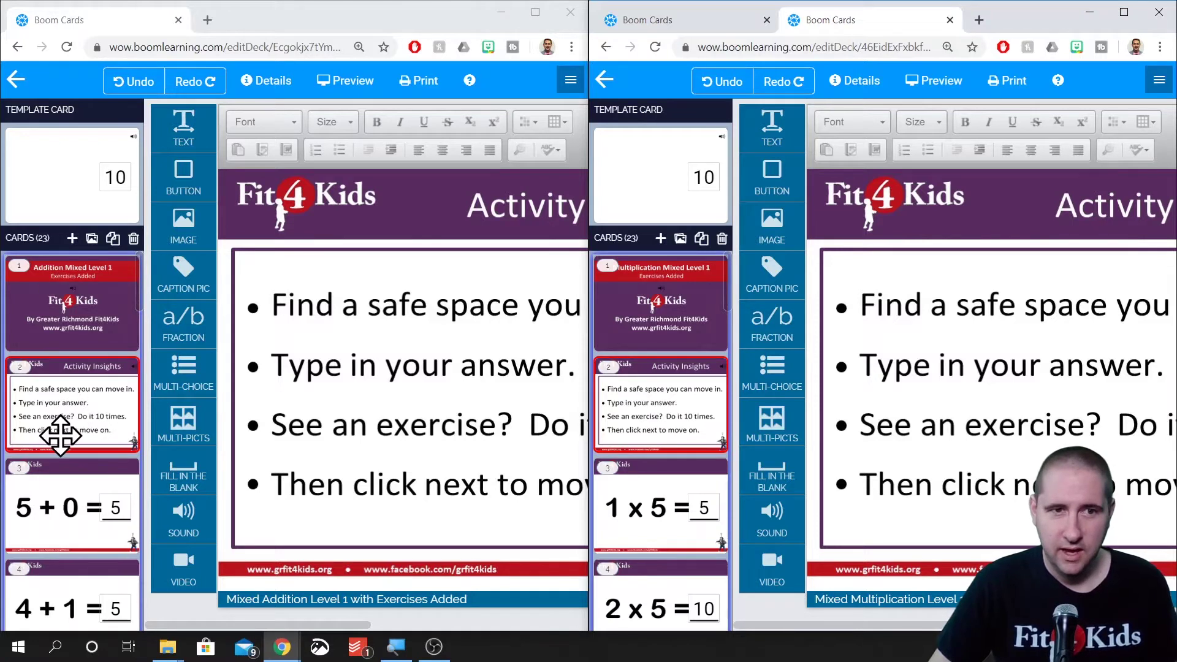
{"action": "left_click", "coordinate": [68, 491]}
{"action": "left_click", "coordinate": [641, 513]}
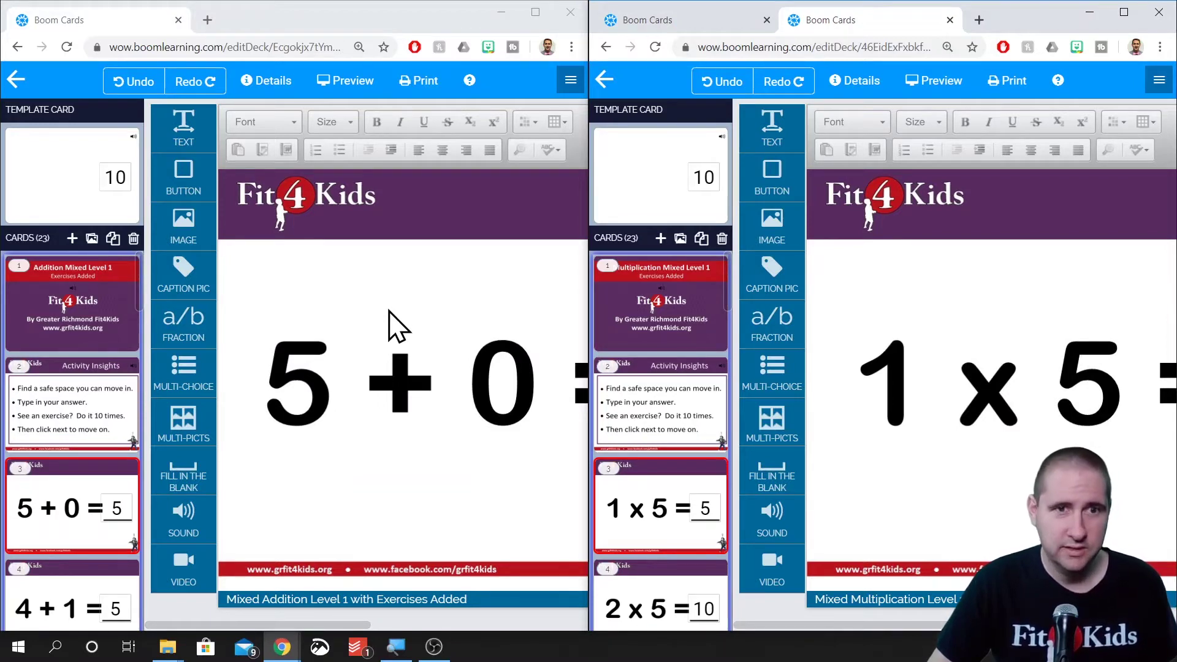
Compare the Arm Circles cards of both decks, then reselect the addition deck's title card
{"action": "scroll", "coordinate": [89, 334], "scroll_direction": "down", "scroll_amount": 4}
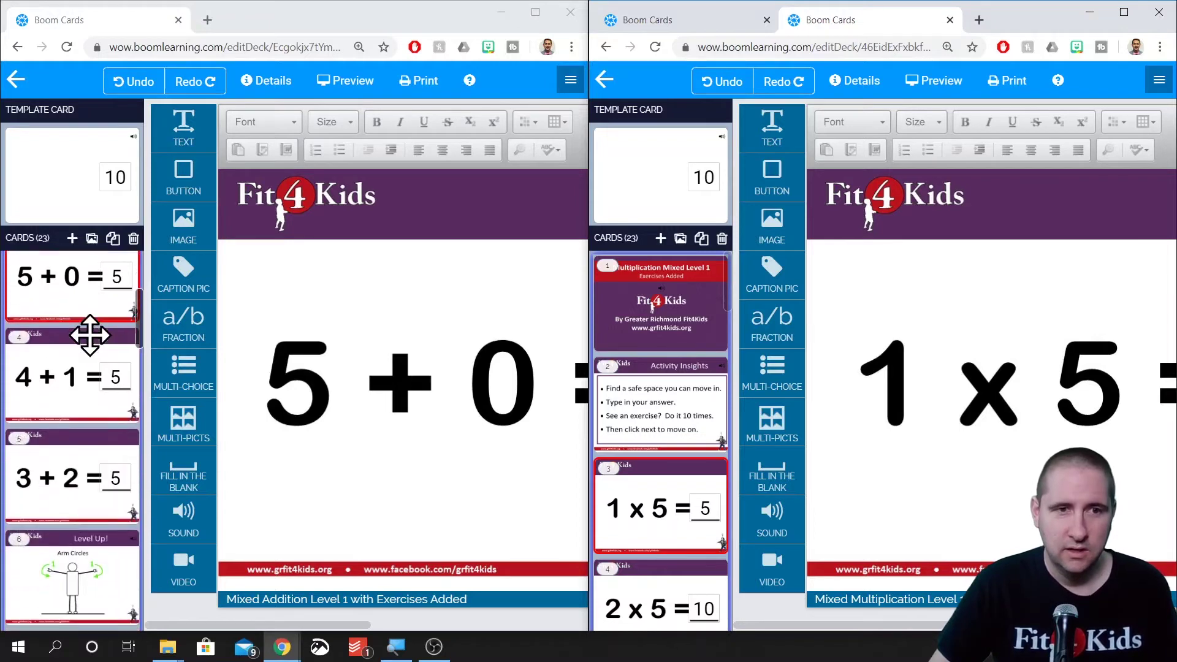
{"action": "scroll", "coordinate": [89, 335], "scroll_direction": "down", "scroll_amount": 5}
{"action": "left_click", "coordinate": [89, 423]}
{"action": "scroll", "coordinate": [697, 353], "scroll_direction": "down", "scroll_amount": 3}
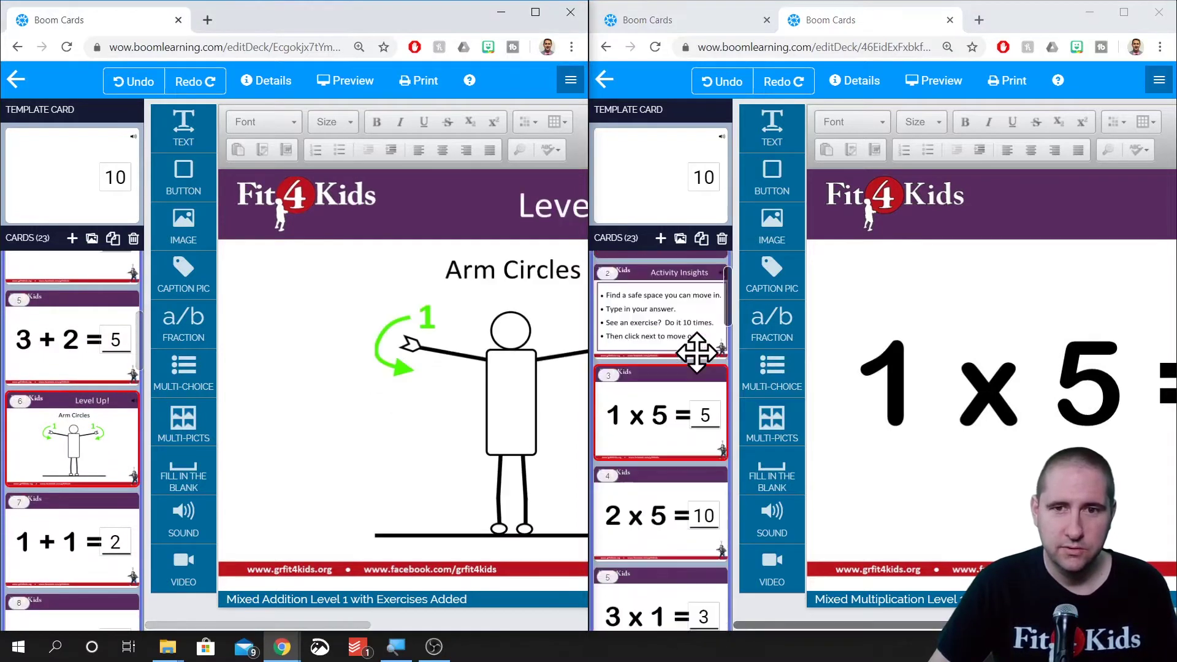
{"action": "scroll", "coordinate": [697, 353], "scroll_direction": "down", "scroll_amount": 4}
{"action": "left_click_drag", "start_coordinate": [697, 353], "coordinate": [656, 389]}
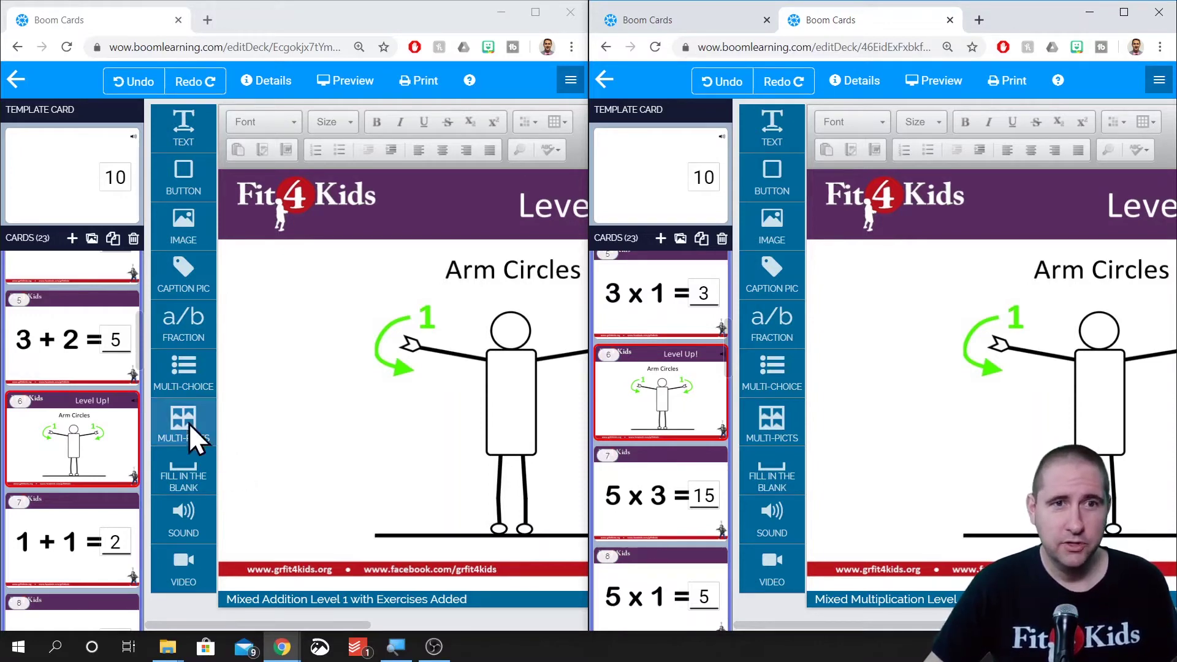
{"action": "scroll", "coordinate": [59, 455], "scroll_direction": "up", "scroll_amount": 5}
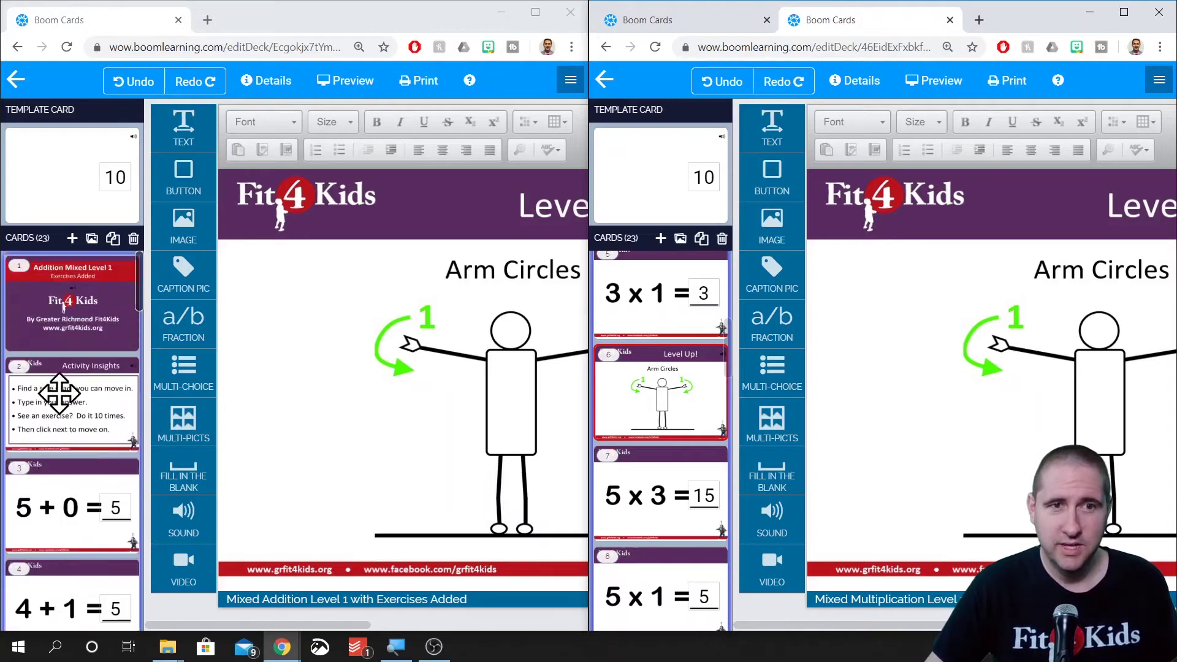
{"action": "left_click", "coordinate": [55, 294]}
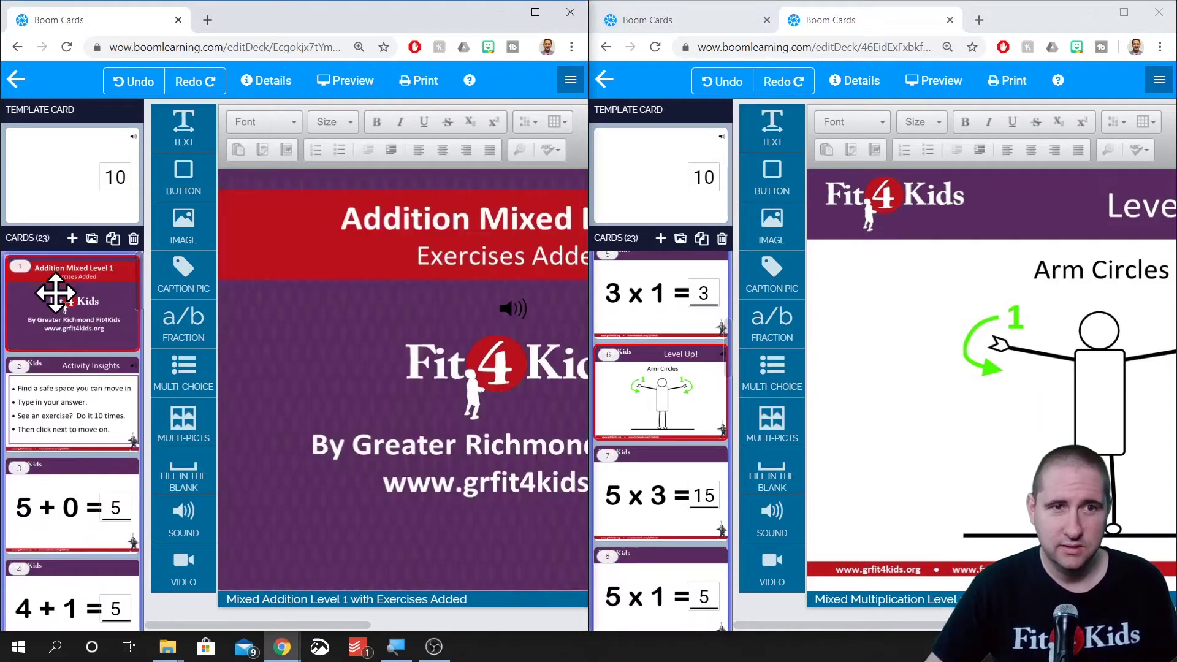
Maximize the addition deck window and view its Activity Insights and 5 + 0 cards
{"action": "left_click", "coordinate": [535, 12]}
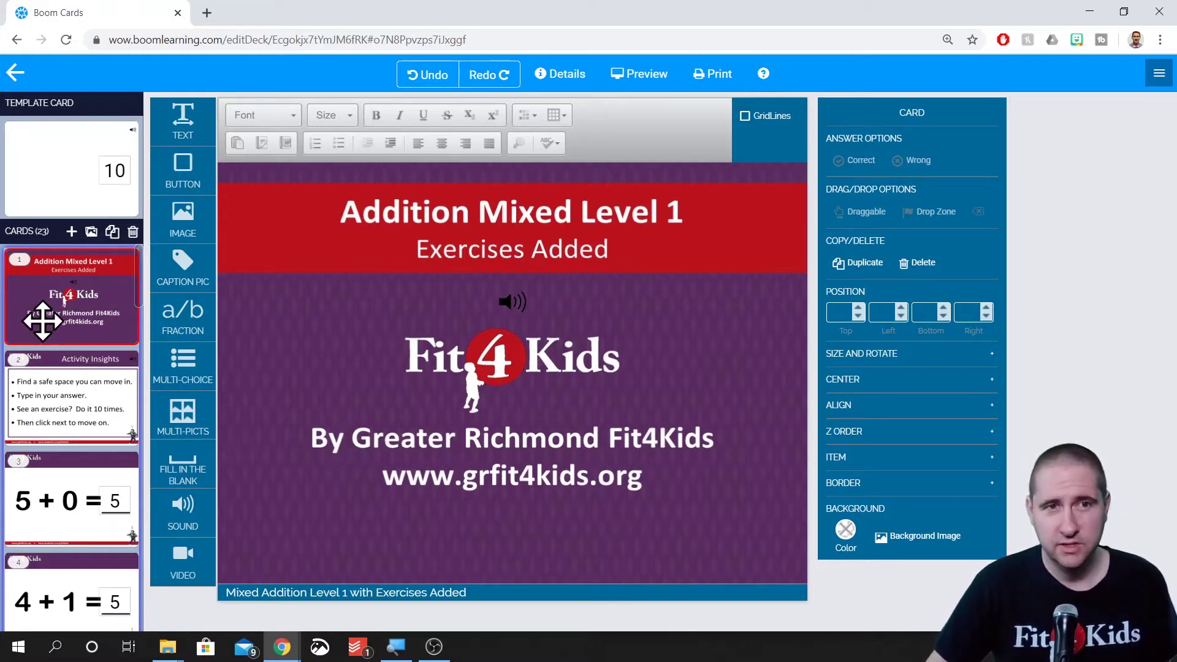
{"action": "left_click", "coordinate": [68, 399]}
{"action": "left_click", "coordinate": [90, 488]}
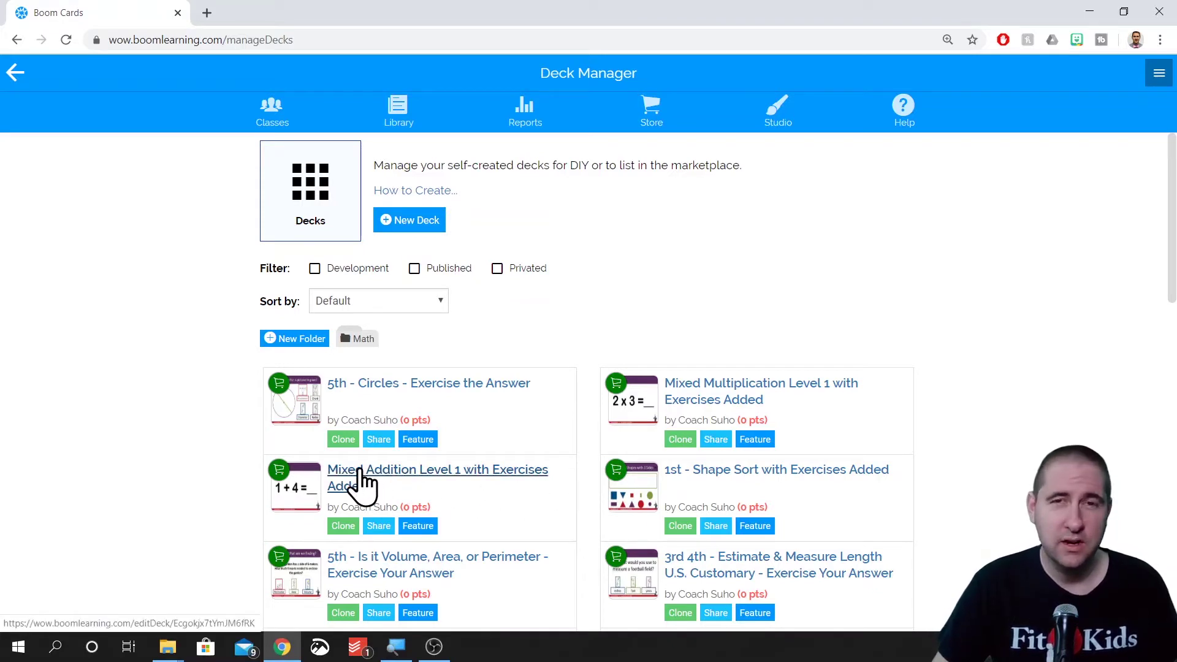
Clone the whole Mixed Addition Level 1 with Exercises Added deck, not a single card
{"action": "left_click", "coordinate": [343, 526]}
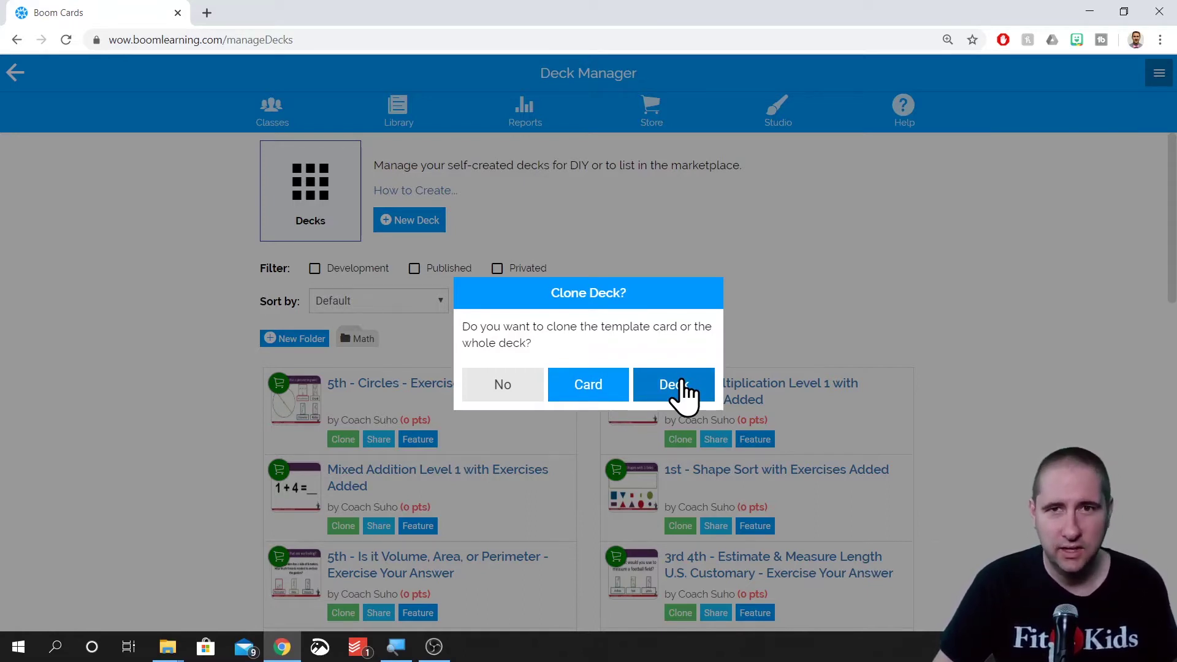
{"action": "left_click", "coordinate": [682, 383]}
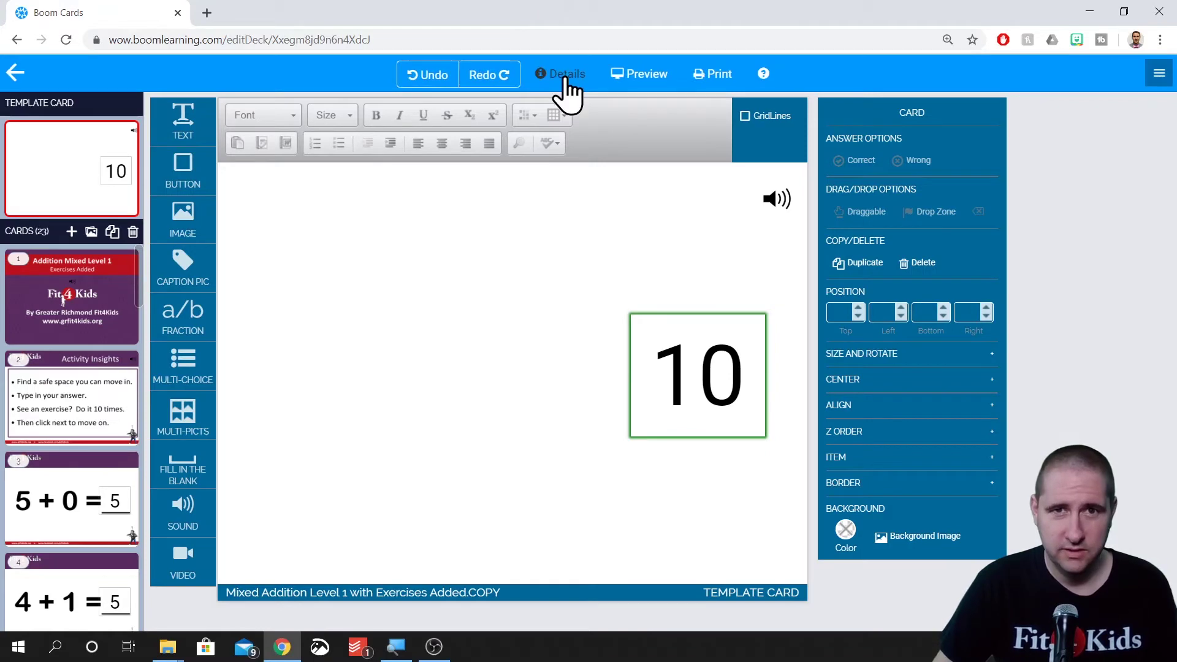
Retitle the copy 'Mixed Addition Level 2 with Exercises Added', removing '.COPY'
{"action": "left_click", "coordinate": [559, 85]}
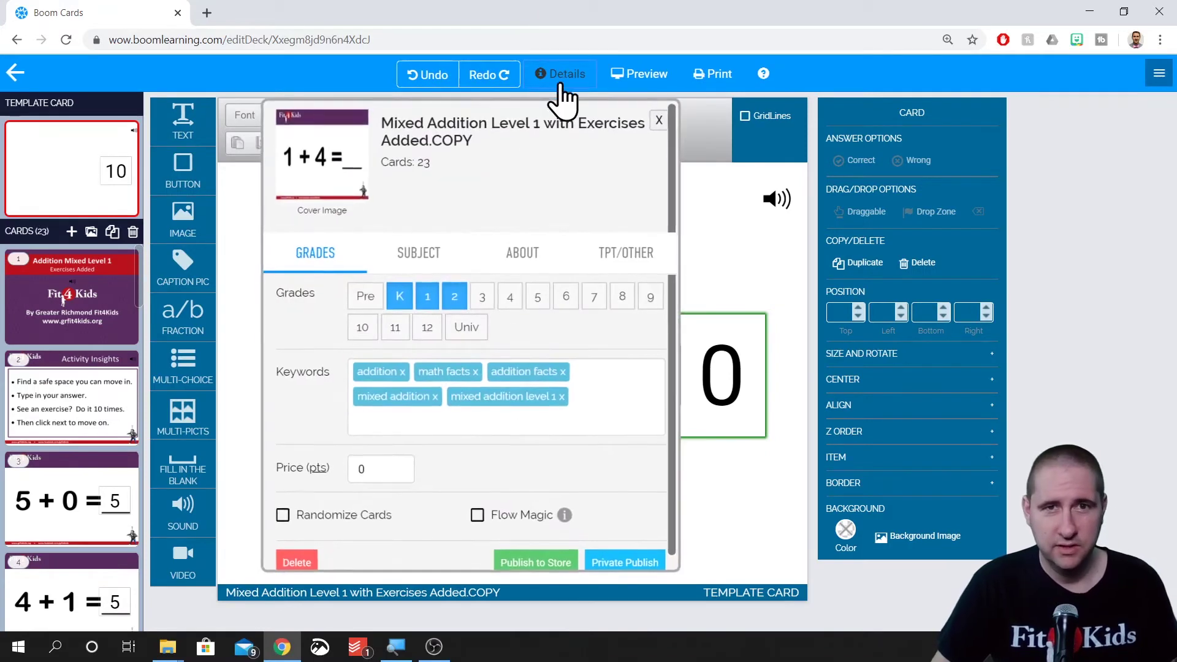
{"action": "left_click", "coordinate": [460, 126]}
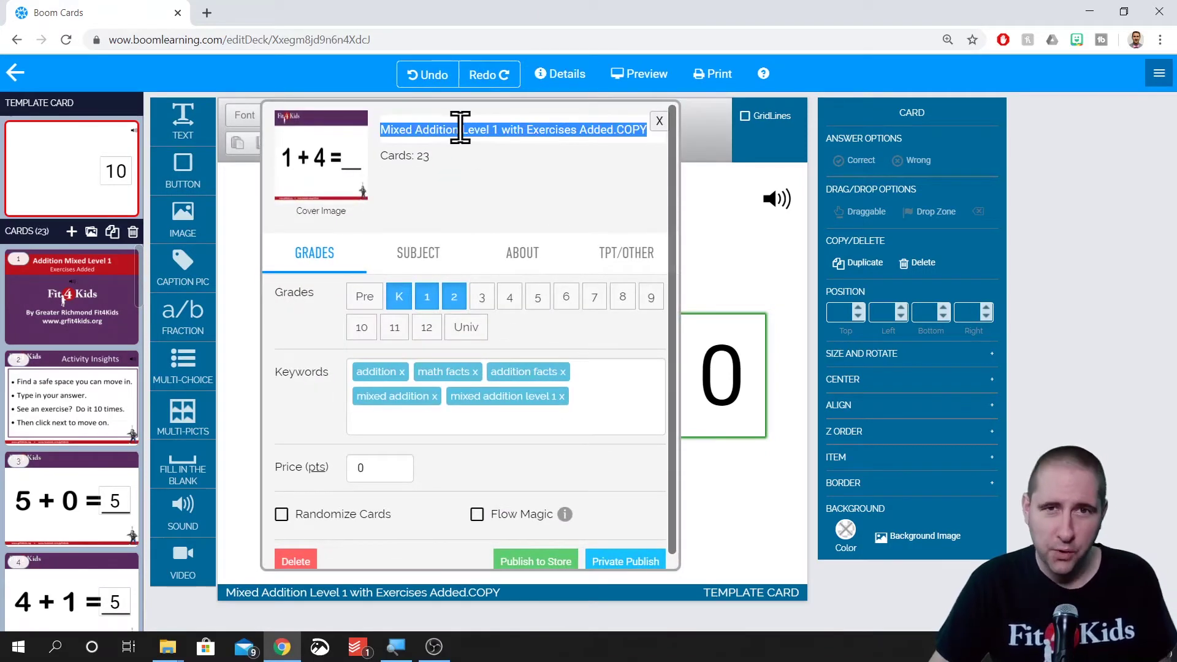
{"action": "left_click", "coordinate": [500, 130]}
{"action": "key", "text": "BackSpace"}
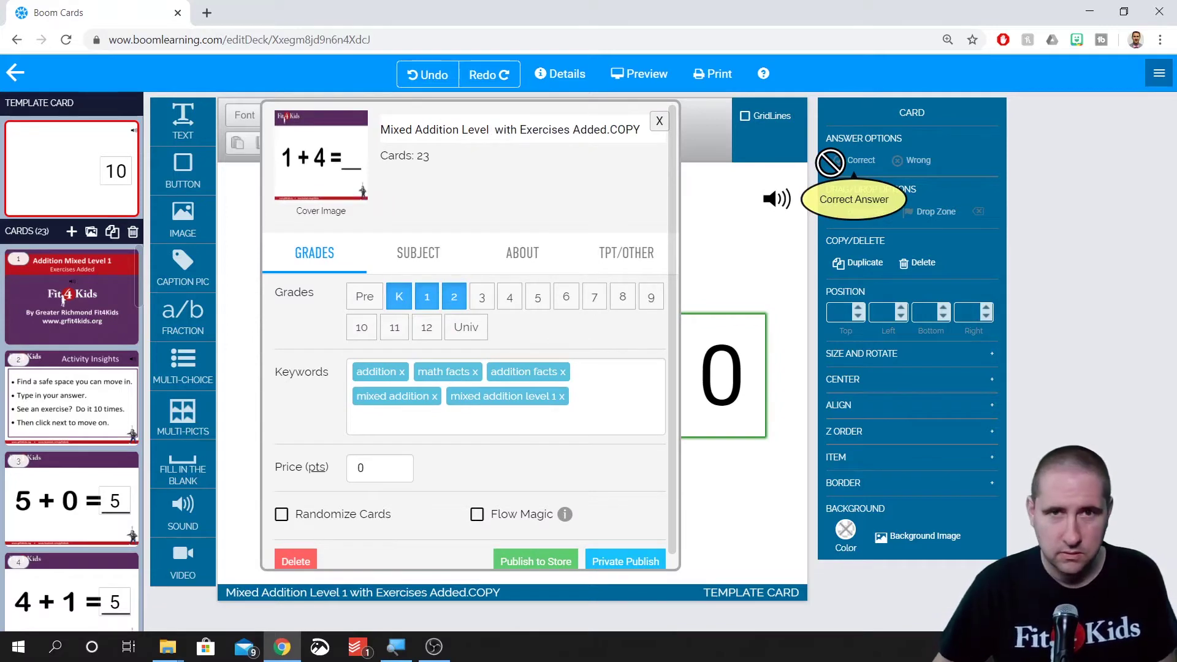
{"action": "type", "text": "2"}
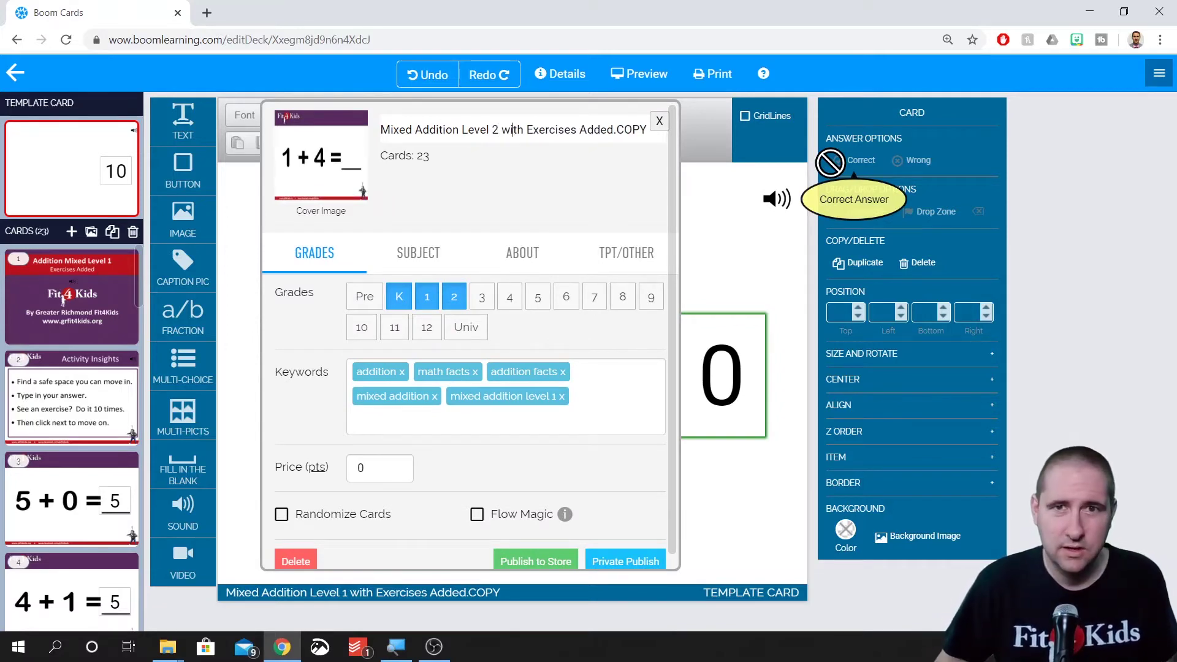
{"action": "key", "text": "End"}
{"action": "key", "text": "Left"}
{"action": "key", "text": "Left"}
{"action": "key", "text": "Left"}
{"action": "key", "text": "Left"}
{"action": "key", "text": "BackSpace"}
{"action": "key", "text": "Delete"}
{"action": "key", "text": "Delete"}
{"action": "key", "text": "Delete"}
{"action": "key", "text": "Delete"}
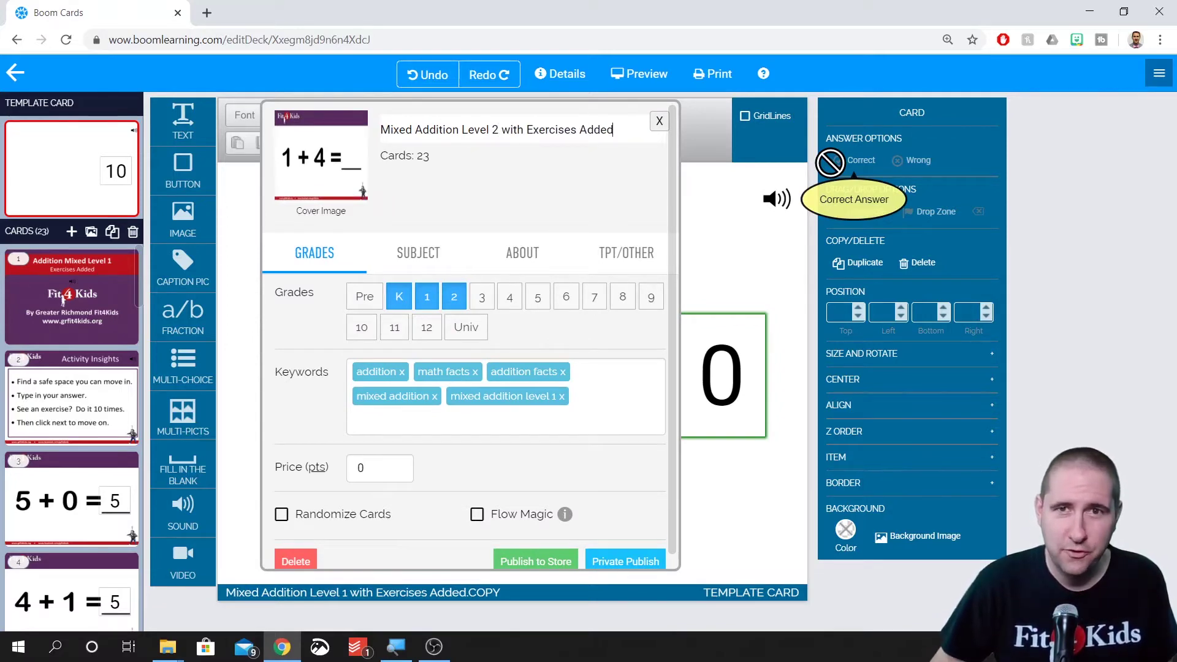
{"action": "left_click", "coordinate": [405, 192]}
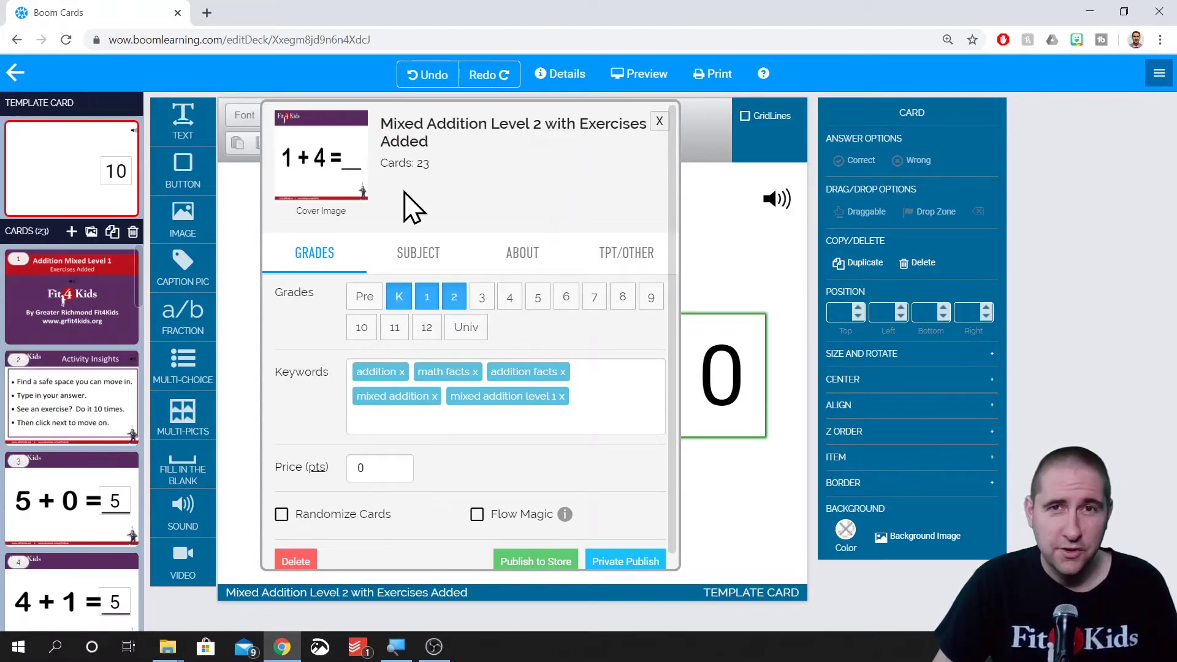
Set a photo from My Images as the deck's cover image
{"action": "left_click", "coordinate": [325, 163]}
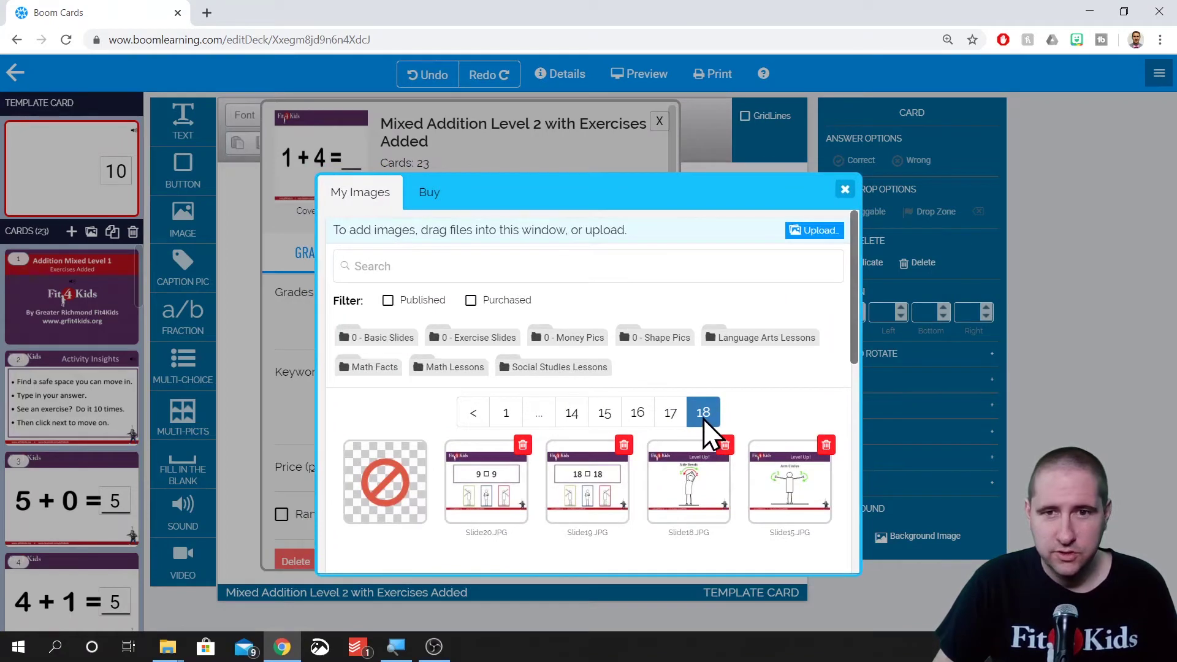
{"action": "scroll", "coordinate": [727, 392], "scroll_direction": "down", "scroll_amount": 2}
{"action": "scroll", "coordinate": [726, 393], "scroll_direction": "down", "scroll_amount": 4}
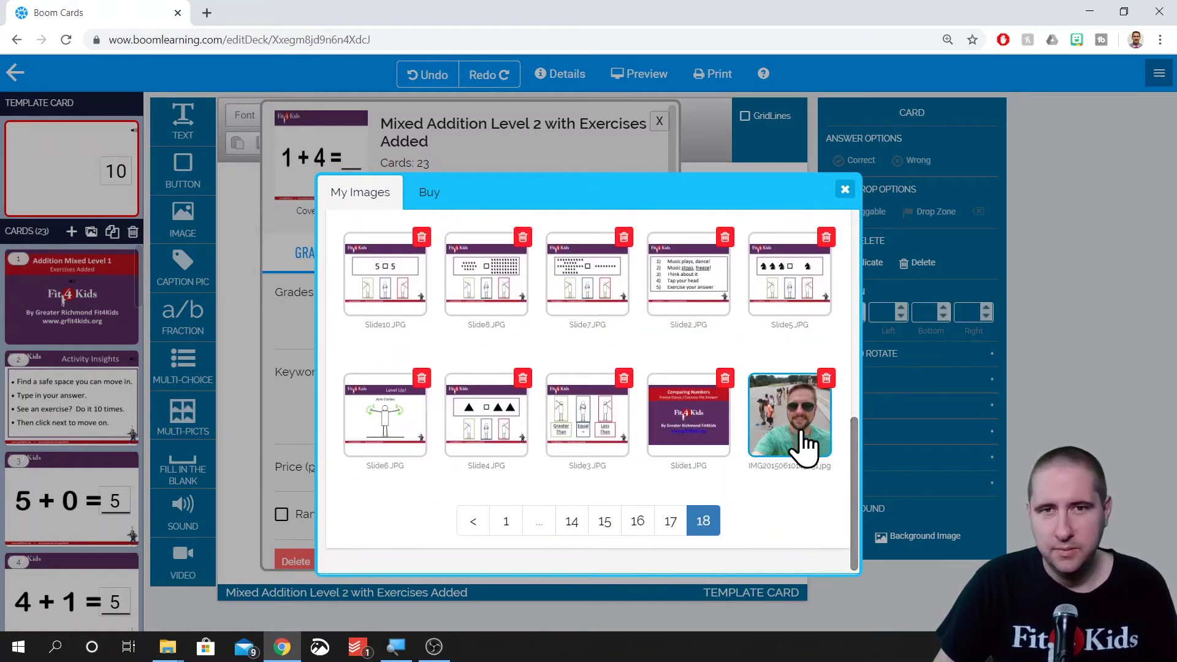
{"action": "left_click", "coordinate": [804, 445]}
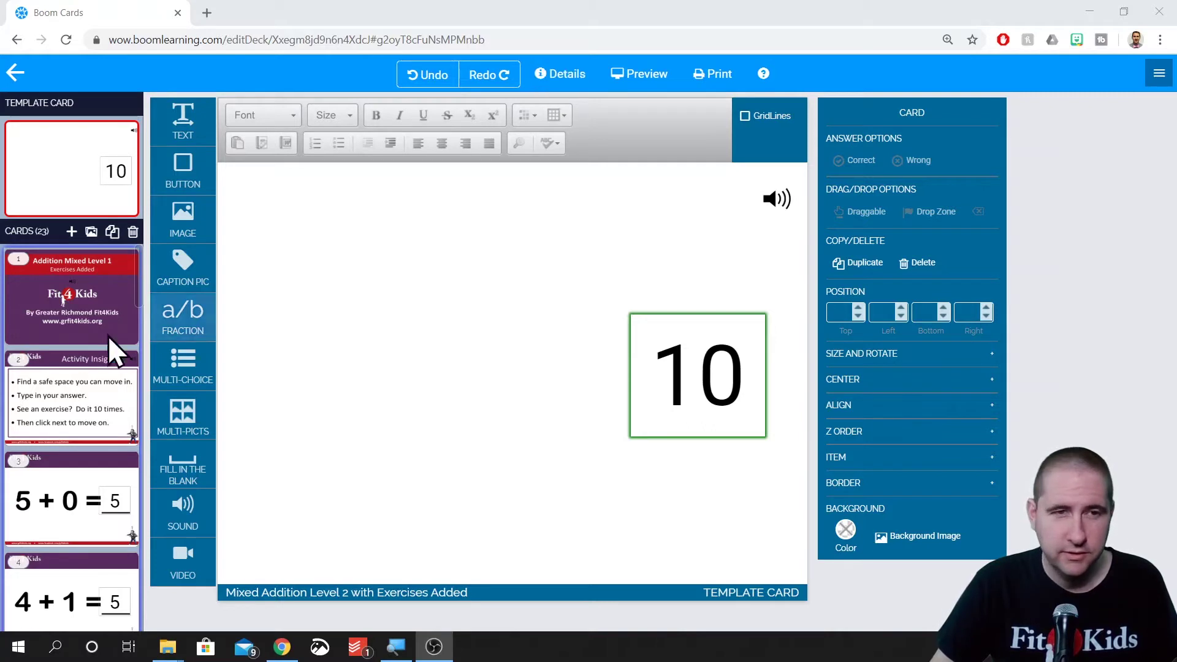
Give the title card the Slide1.JPG background from Math Facts > Addition > Mixed Level 2
{"action": "left_click", "coordinate": [54, 310]}
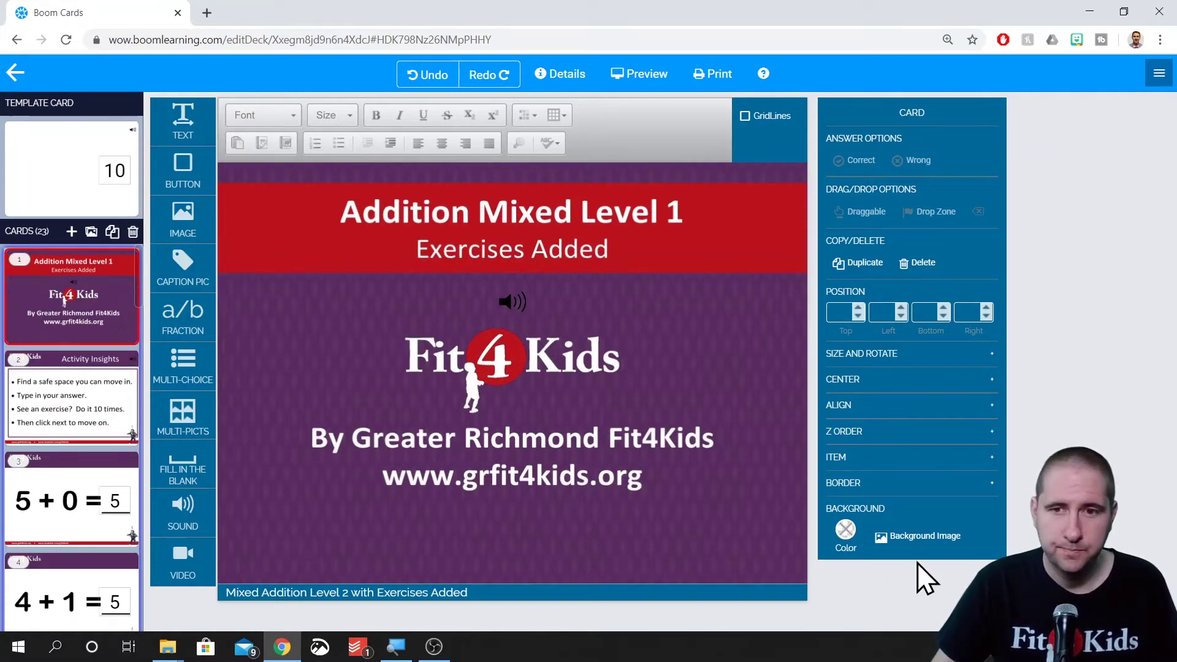
{"action": "left_click", "coordinate": [918, 528]}
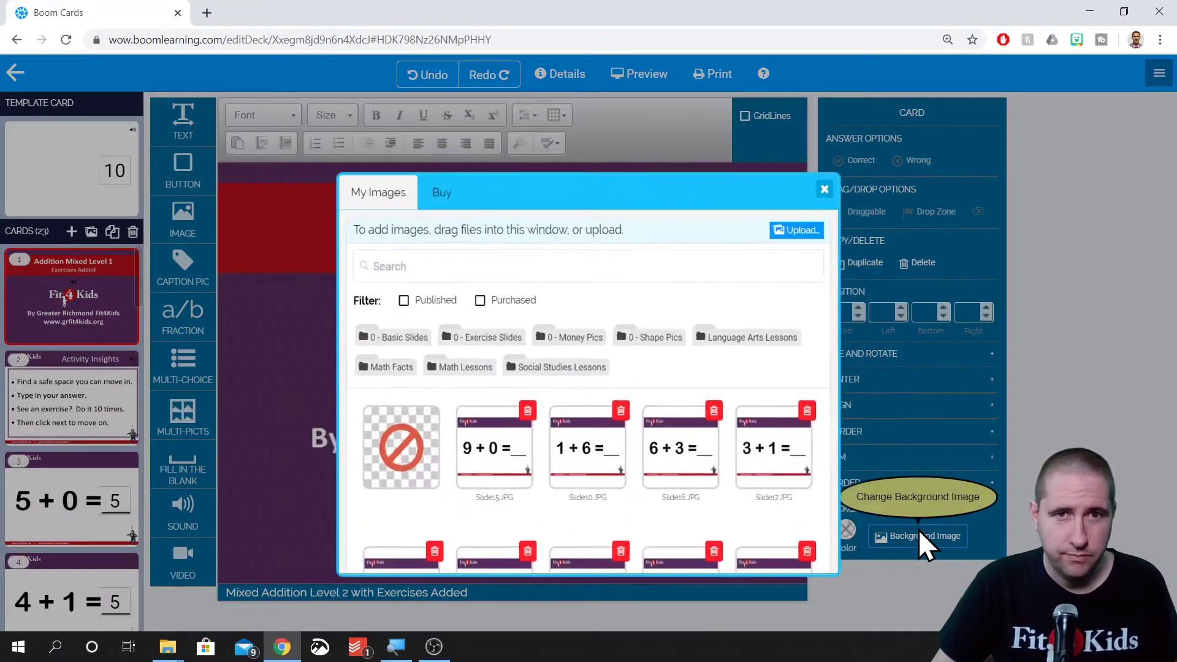
{"action": "left_click", "coordinate": [380, 374]}
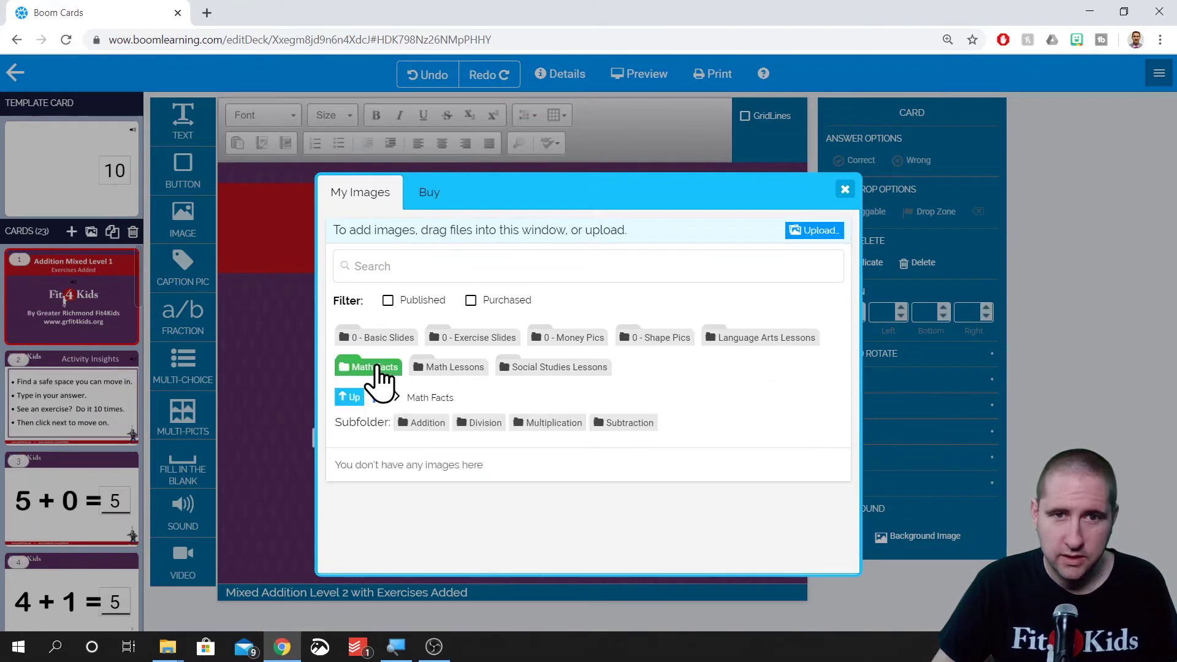
{"action": "left_click", "coordinate": [423, 424]}
{"action": "left_click", "coordinate": [466, 423]}
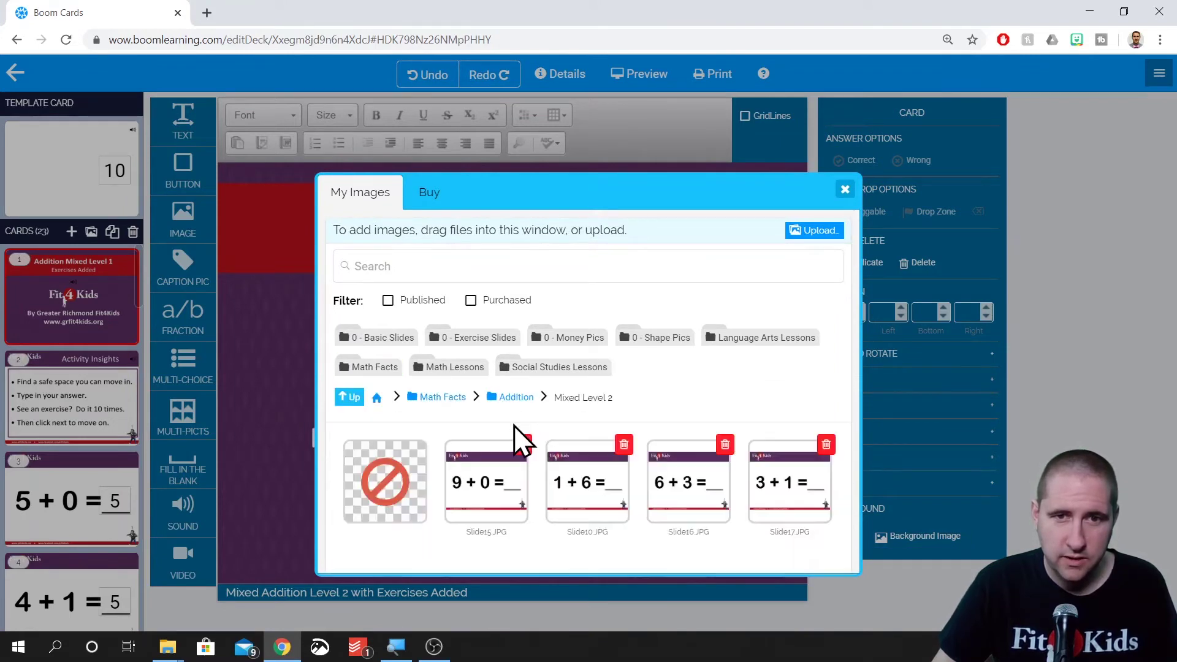
{"action": "scroll", "coordinate": [744, 418], "scroll_direction": "down", "scroll_amount": 5}
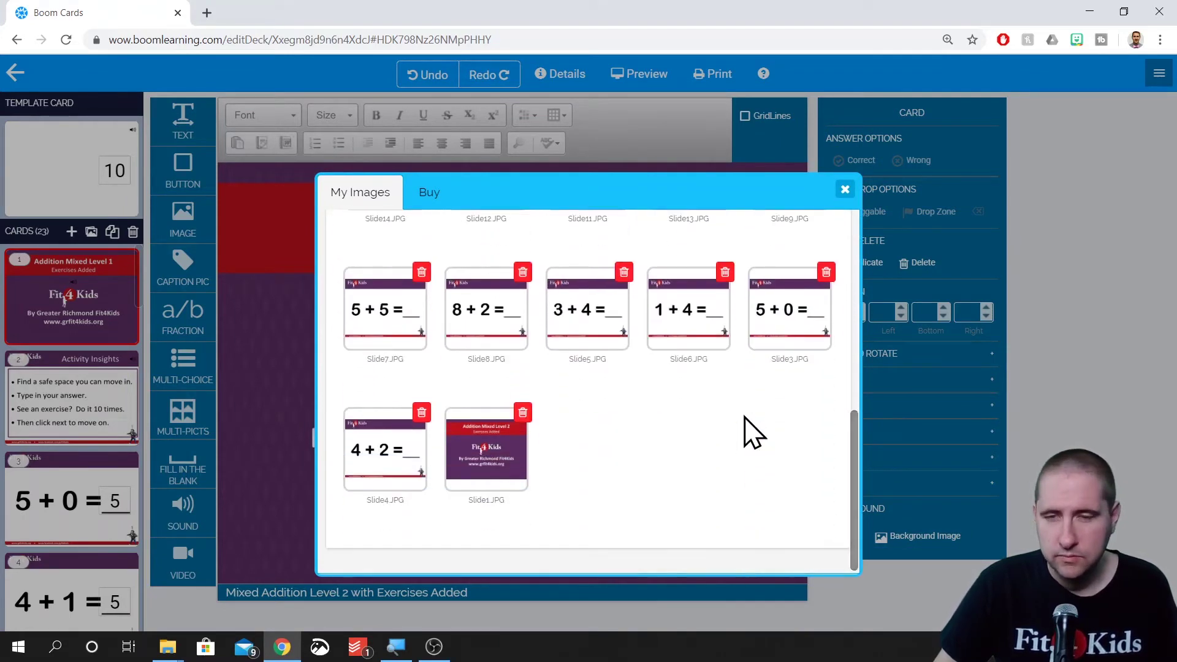
{"action": "left_click", "coordinate": [491, 469]}
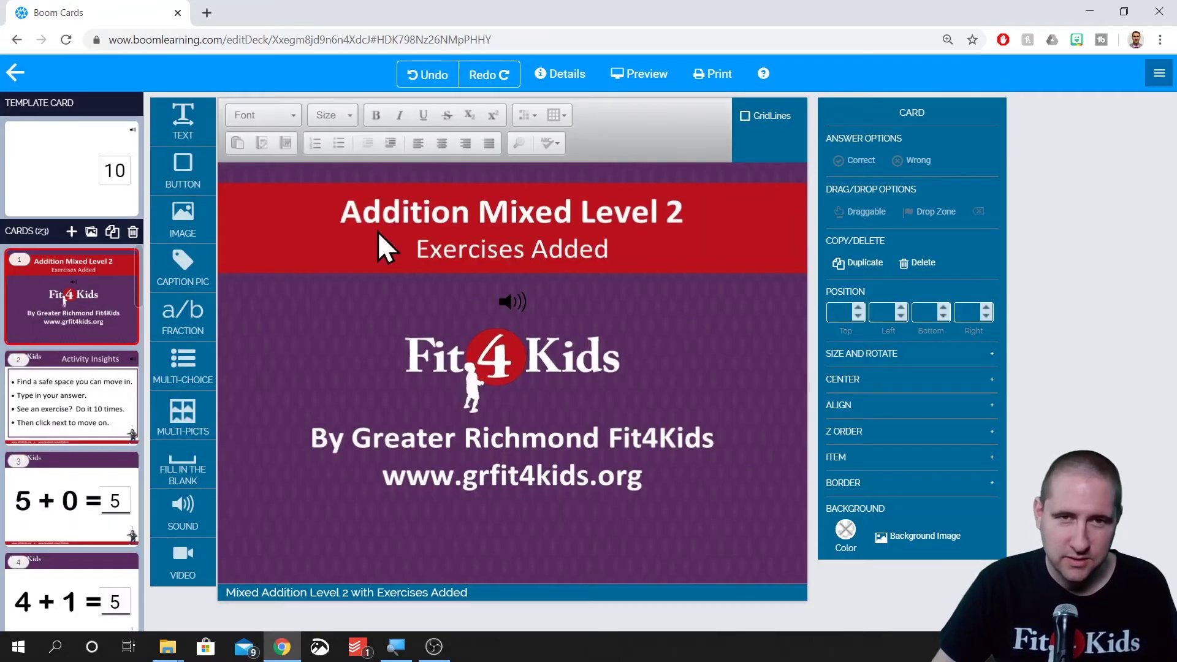
{"action": "left_click", "coordinate": [518, 310]}
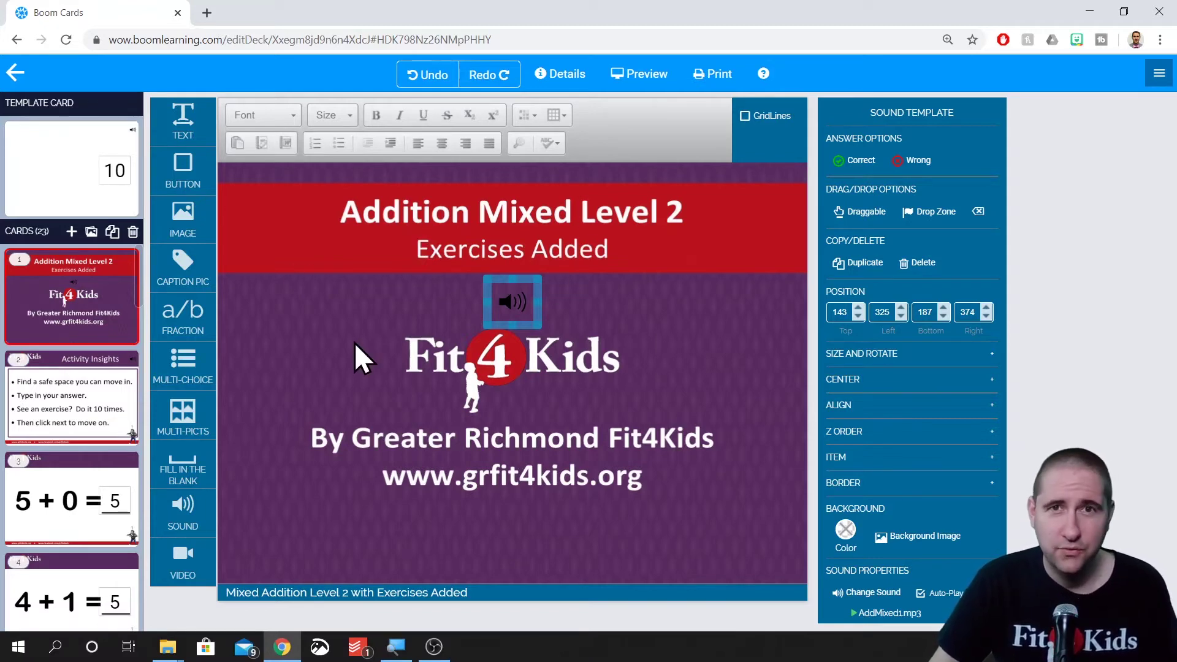
From card 3, start new cards from images in the Math Facts > Addition > Mixed Level 2 folder
{"action": "left_click", "coordinate": [80, 397]}
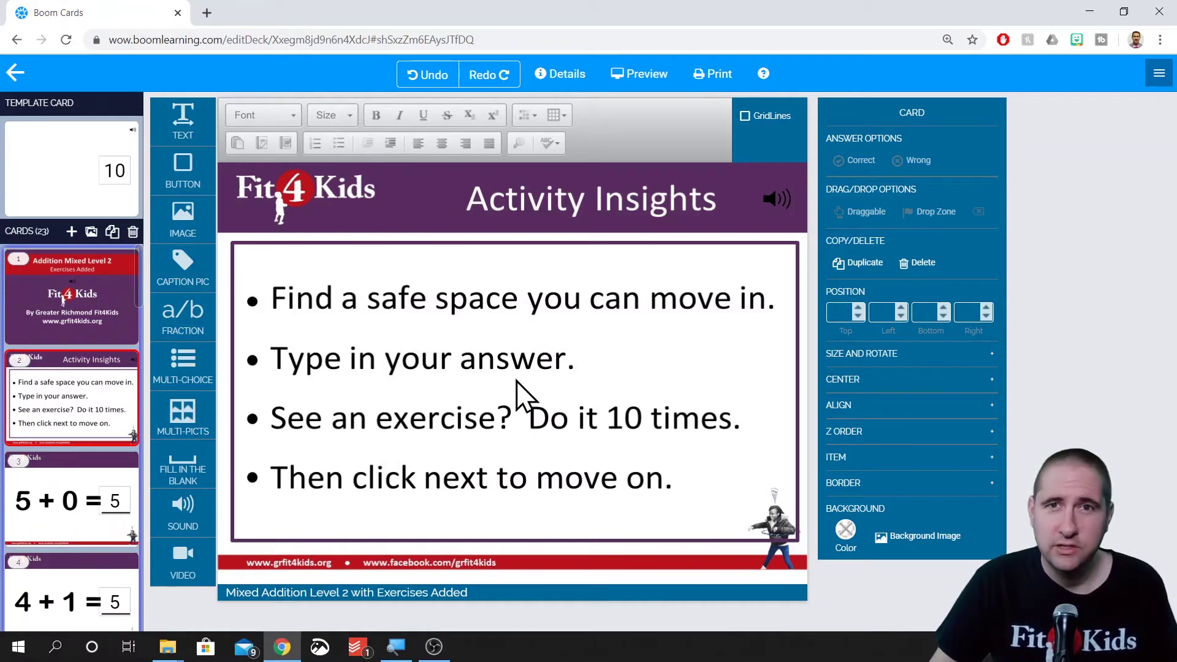
{"action": "left_click", "coordinate": [69, 508]}
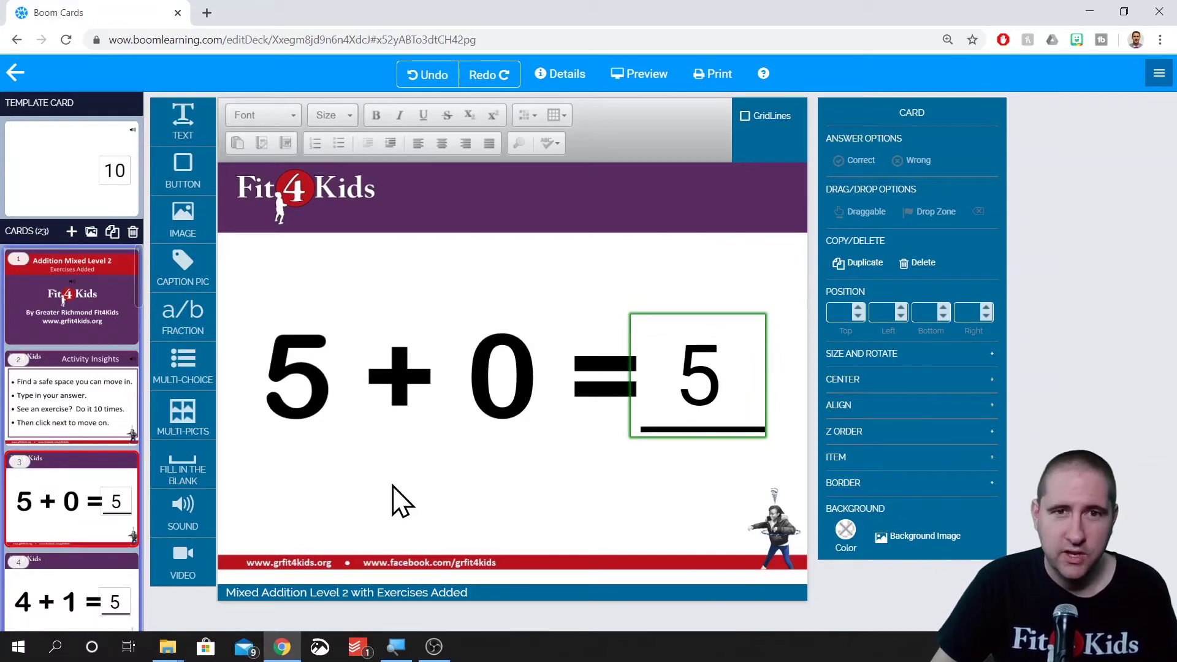
{"action": "left_click", "coordinate": [91, 232]}
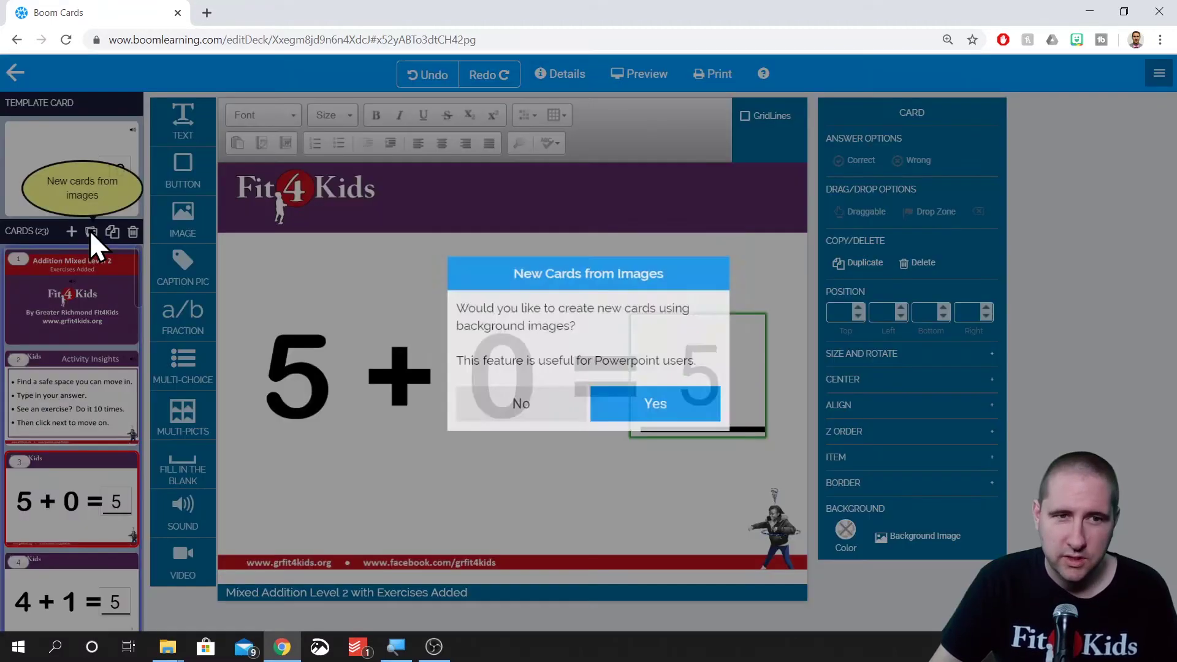
{"action": "left_click", "coordinate": [650, 405]}
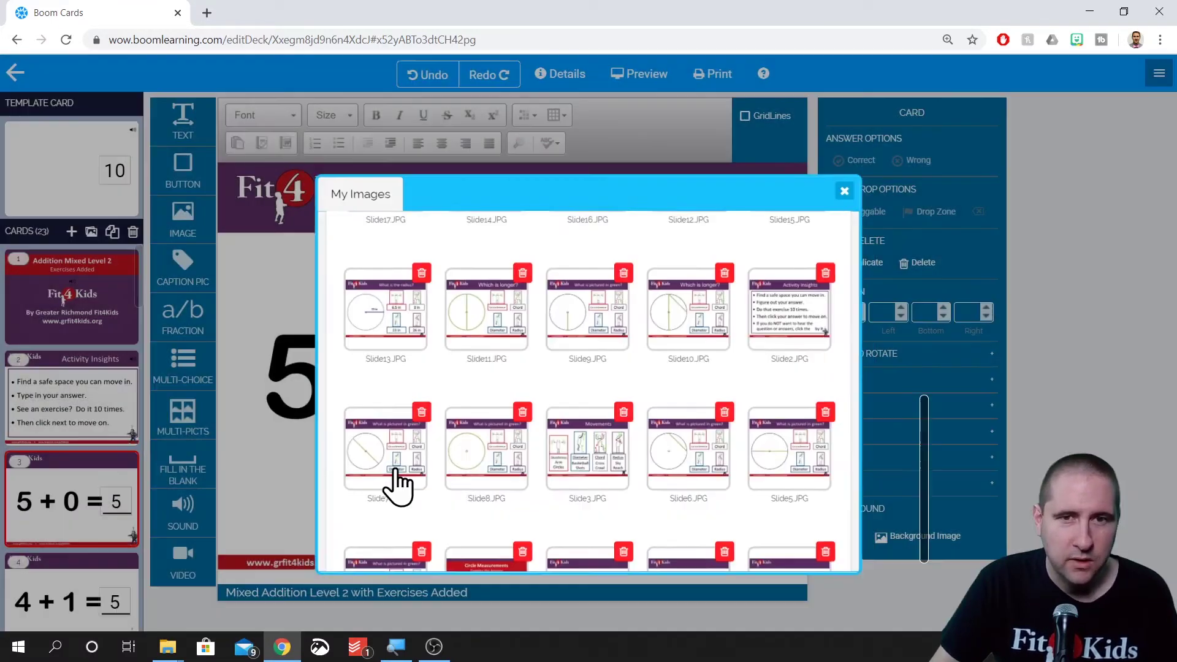
{"action": "scroll", "coordinate": [446, 283], "scroll_direction": "up", "scroll_amount": 3}
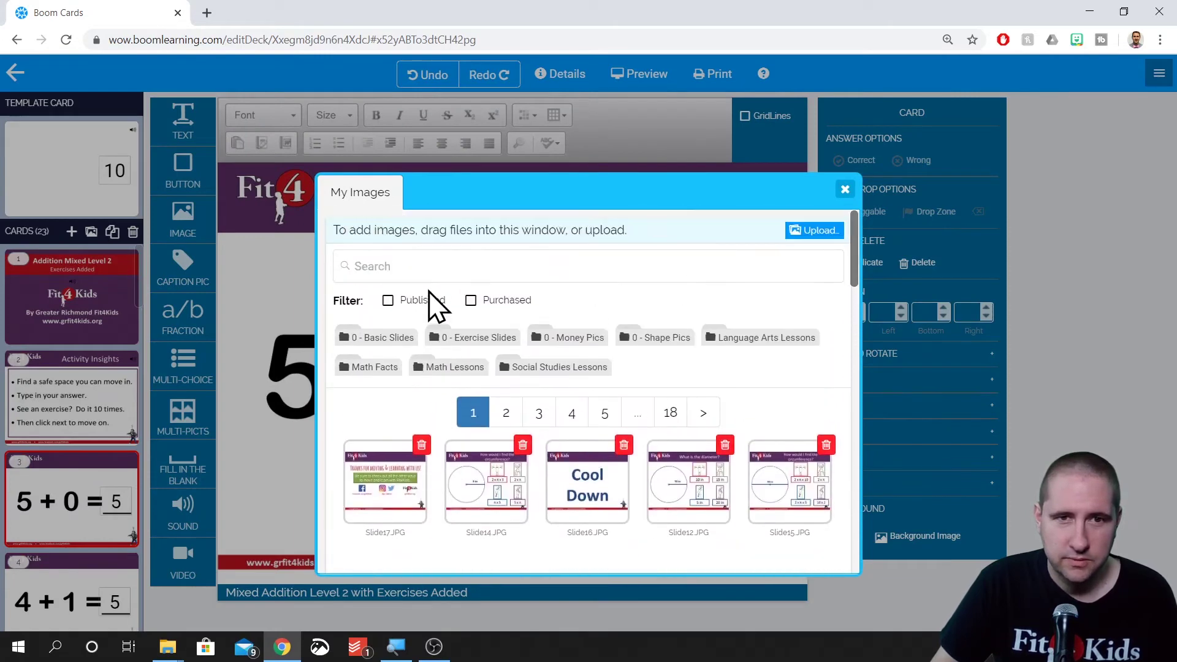
{"action": "left_click", "coordinate": [373, 368]}
{"action": "left_click", "coordinate": [421, 423]}
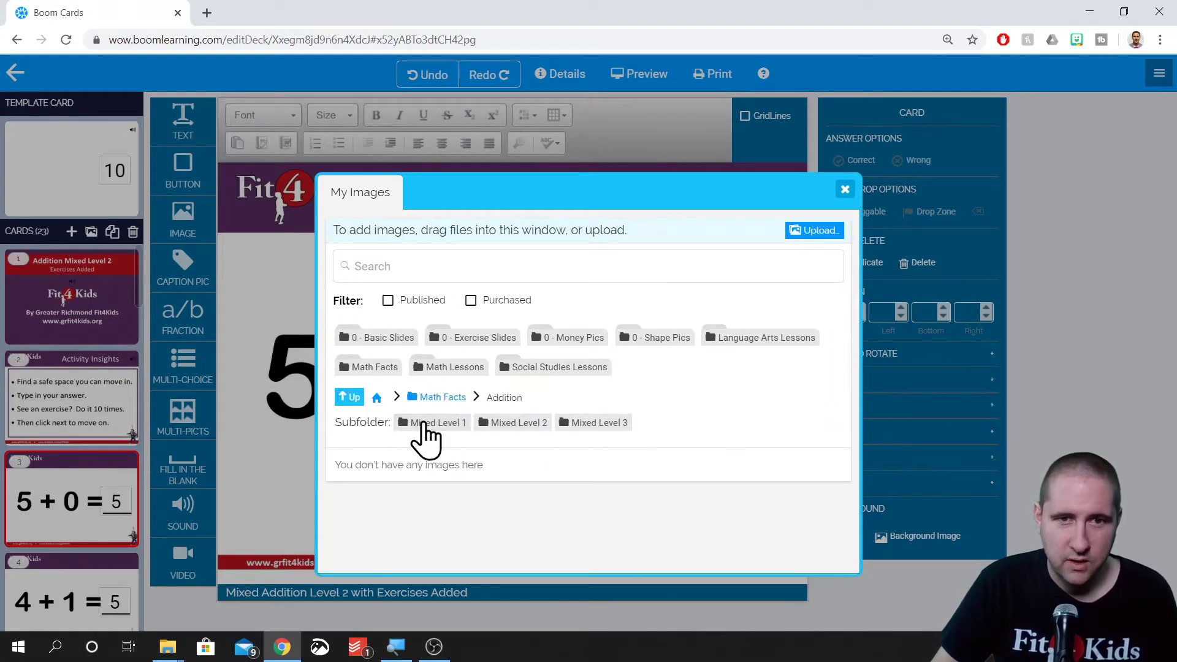
{"action": "left_click", "coordinate": [506, 428]}
Add all fifteen Mixed Level 2 slide images, 5 + 0 through 3 + 1, as new cards
{"action": "scroll", "coordinate": [760, 392], "scroll_direction": "down", "scroll_amount": 6}
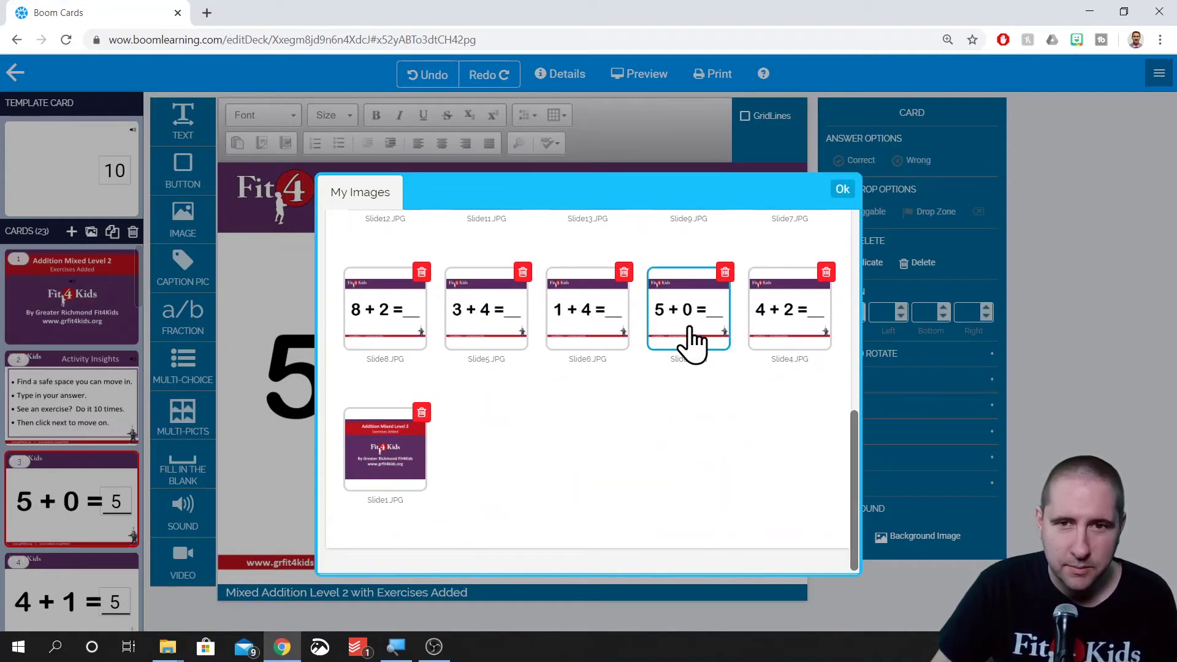
{"action": "left_click", "coordinate": [683, 328]}
{"action": "left_click", "coordinate": [802, 331]}
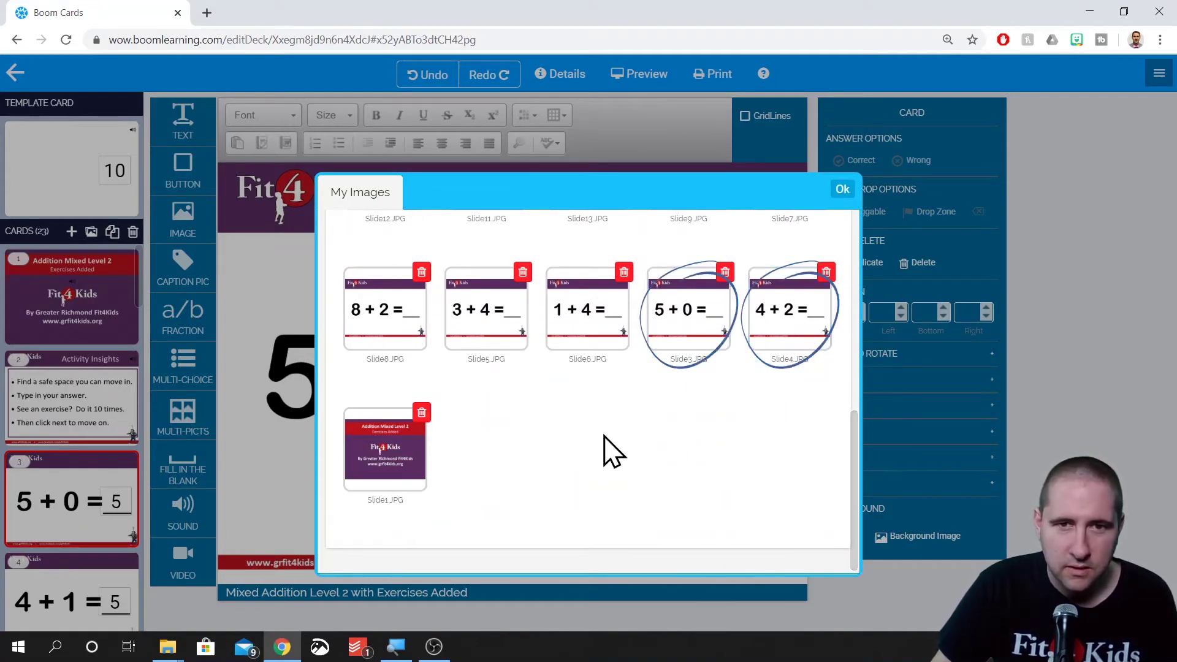
{"action": "left_click", "coordinate": [458, 310]}
{"action": "left_click", "coordinate": [587, 310]}
{"action": "scroll", "coordinate": [591, 465], "scroll_direction": "up", "scroll_amount": 2}
{"action": "left_click", "coordinate": [789, 264]}
{"action": "left_click", "coordinate": [370, 441]}
{"action": "left_click", "coordinate": [688, 264]}
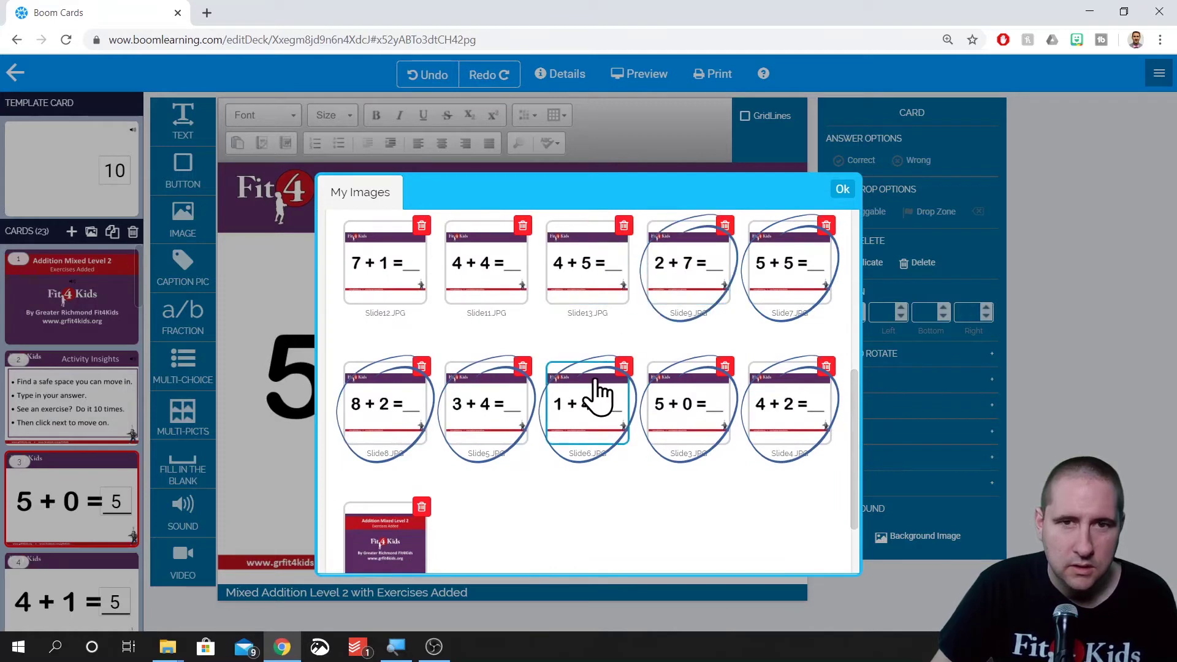
{"action": "scroll", "coordinate": [606, 380], "scroll_direction": "up", "scroll_amount": 2}
{"action": "left_click", "coordinate": [469, 276]}
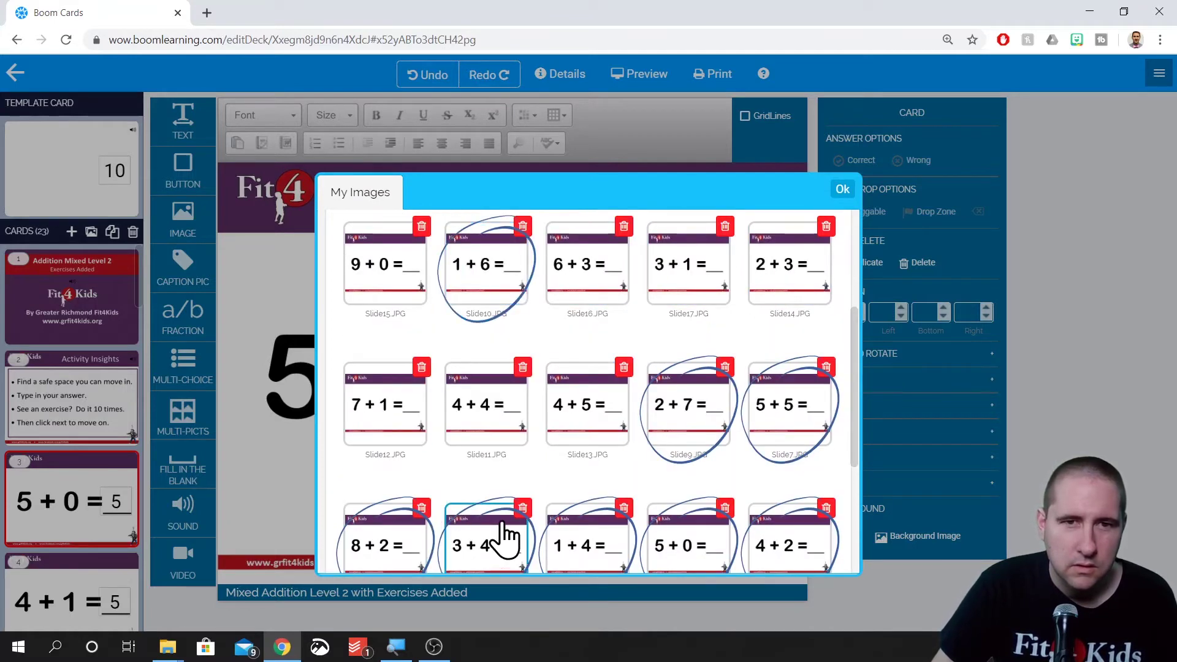
{"action": "left_click", "coordinate": [494, 398]}
{"action": "left_click", "coordinate": [383, 405]}
{"action": "scroll", "coordinate": [565, 480], "scroll_direction": "up", "scroll_amount": 2}
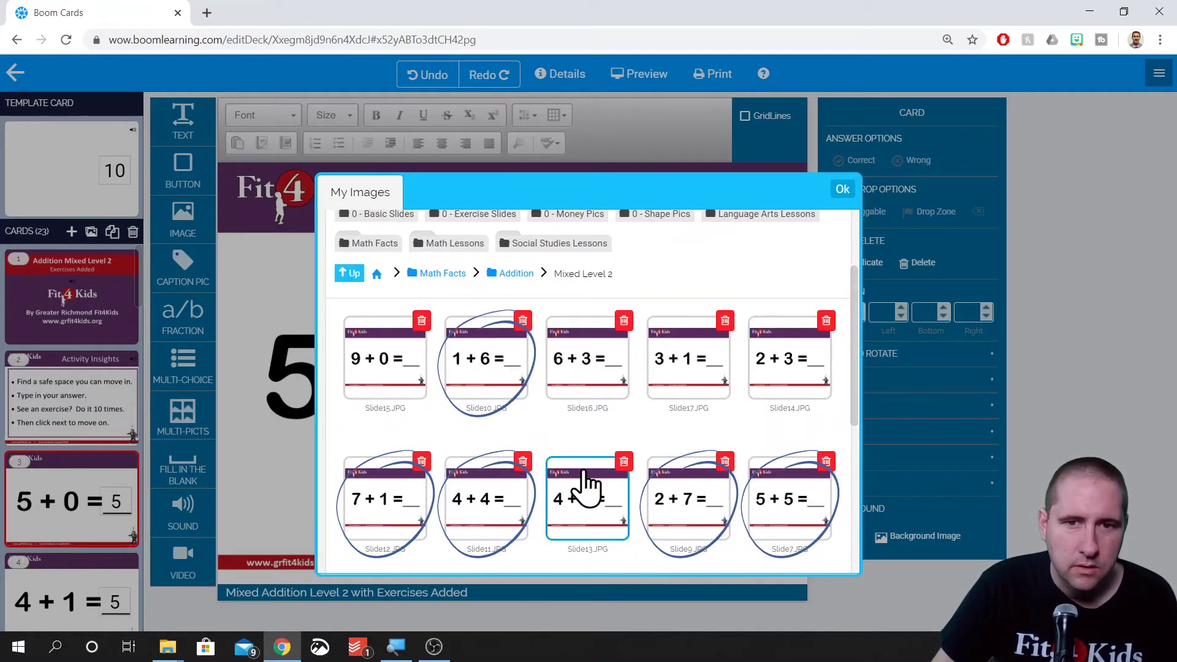
{"action": "left_click", "coordinate": [588, 485]}
{"action": "left_click", "coordinate": [790, 362]}
{"action": "left_click", "coordinate": [385, 362]}
{"action": "left_click", "coordinate": [587, 361]}
{"action": "left_click", "coordinate": [688, 362]}
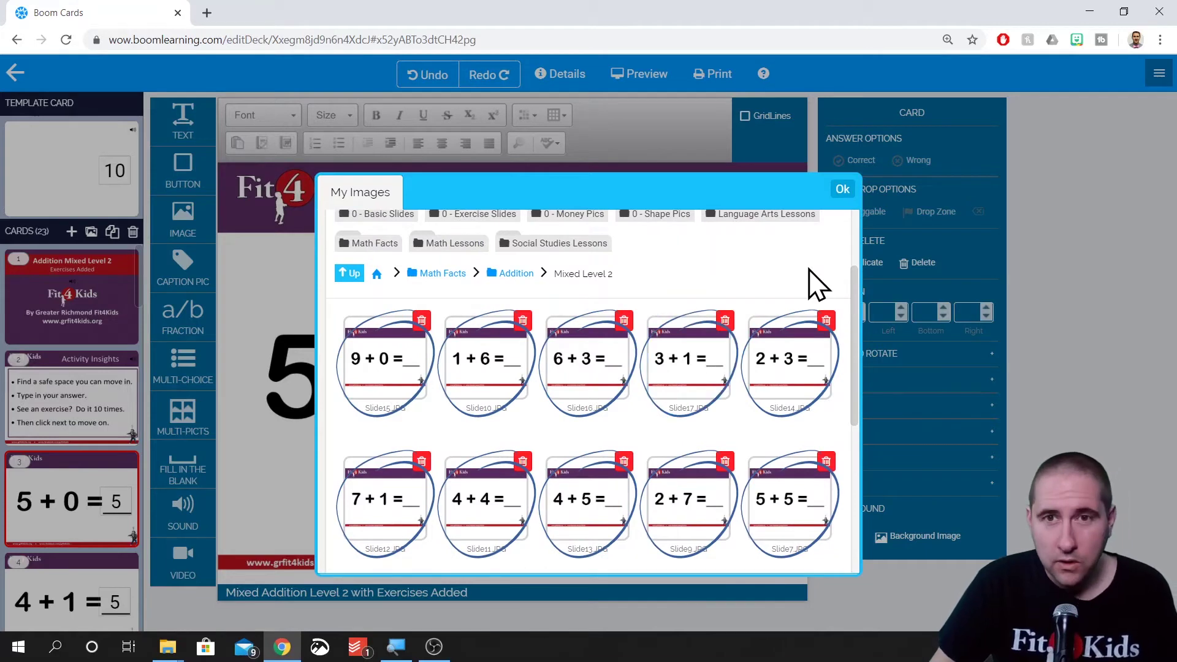
{"action": "left_click", "coordinate": [843, 189]}
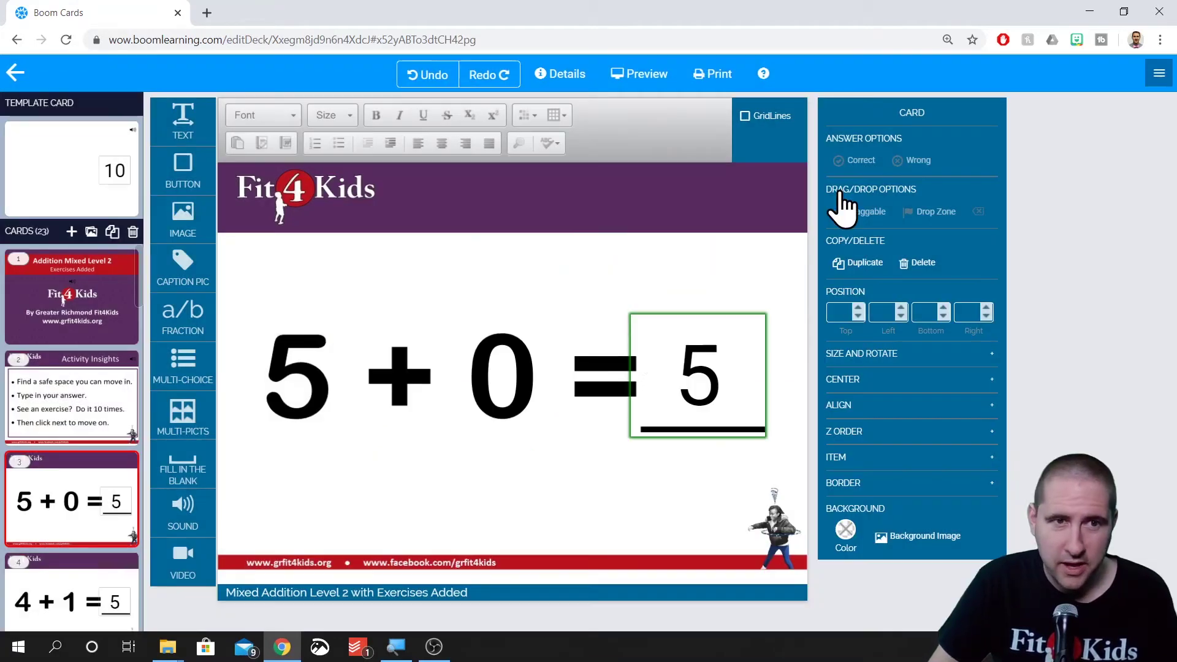
Delete the original 5 + 0 = 5 card, leaving 37 cards
{"action": "scroll", "coordinate": [84, 475], "scroll_direction": "down", "scroll_amount": 4}
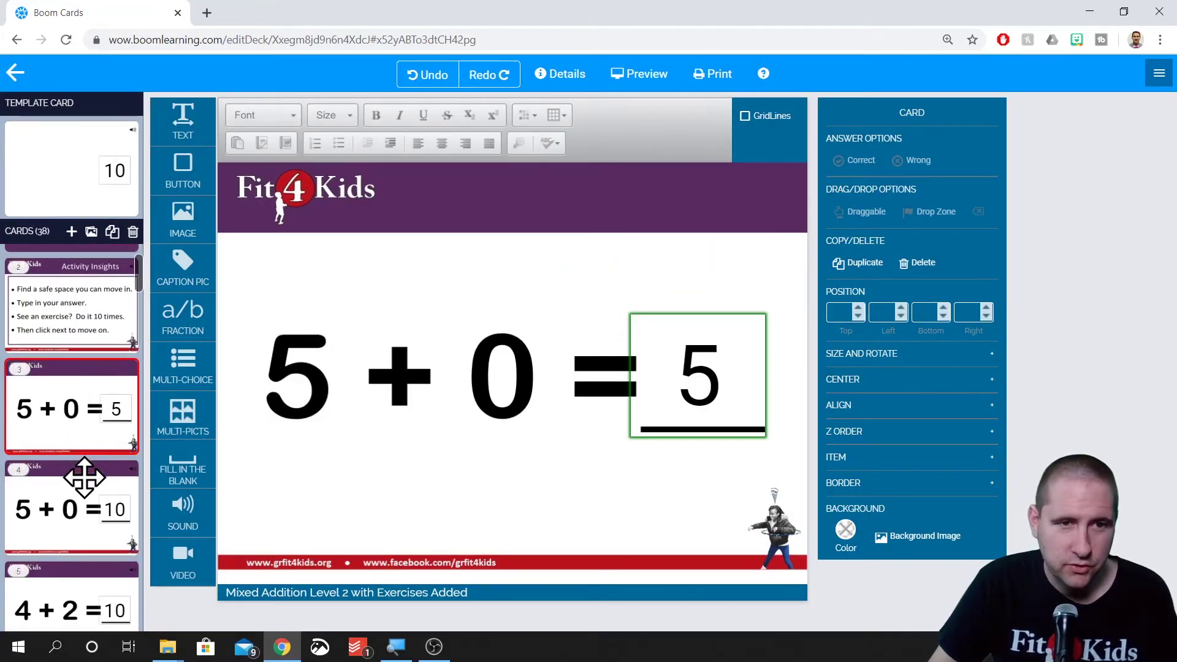
{"action": "scroll", "coordinate": [83, 490], "scroll_direction": "down", "scroll_amount": 2}
{"action": "scroll", "coordinate": [79, 544], "scroll_direction": "up", "scroll_amount": 3}
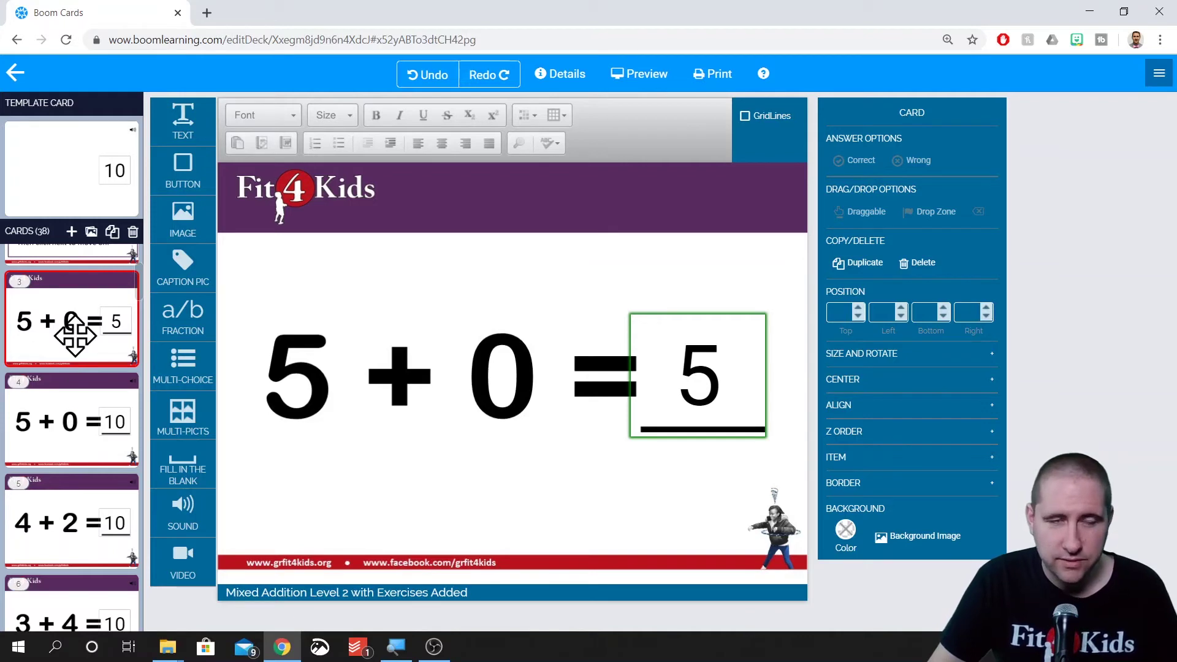
{"action": "scroll", "coordinate": [67, 456], "scroll_direction": "up", "scroll_amount": 1}
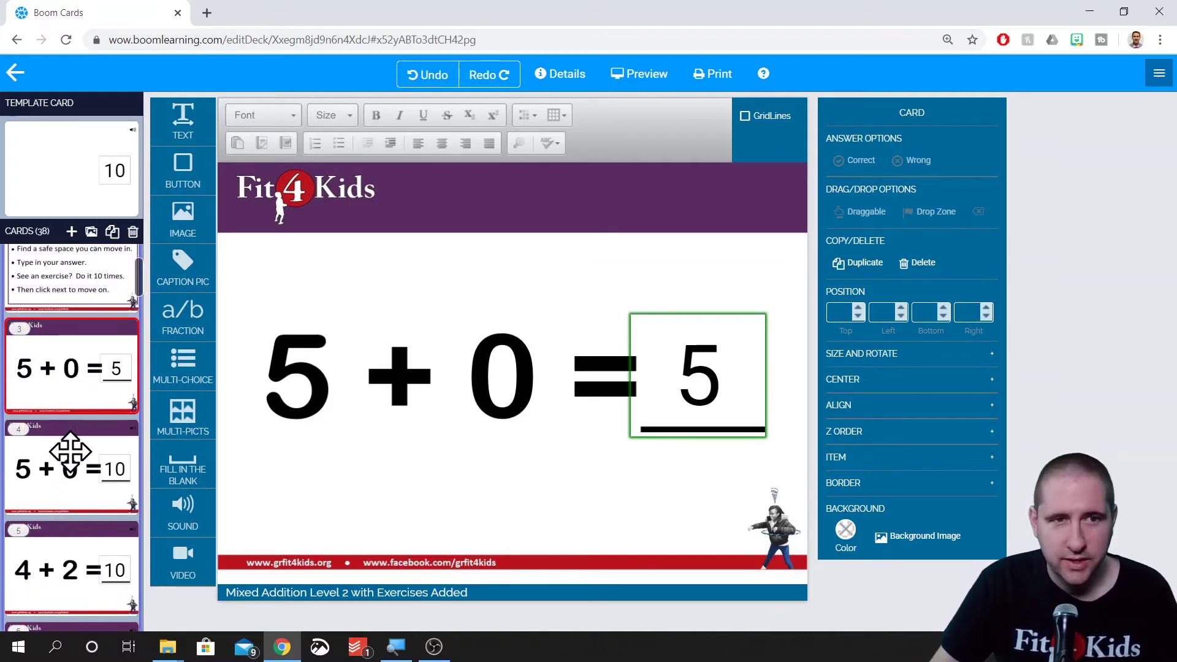
{"action": "left_click", "coordinate": [133, 231]}
Review the old 1 + 1 = 2 and 4 + 1 = 5 cards further down the list
{"action": "scroll", "coordinate": [65, 392], "scroll_direction": "down", "scroll_amount": 5}
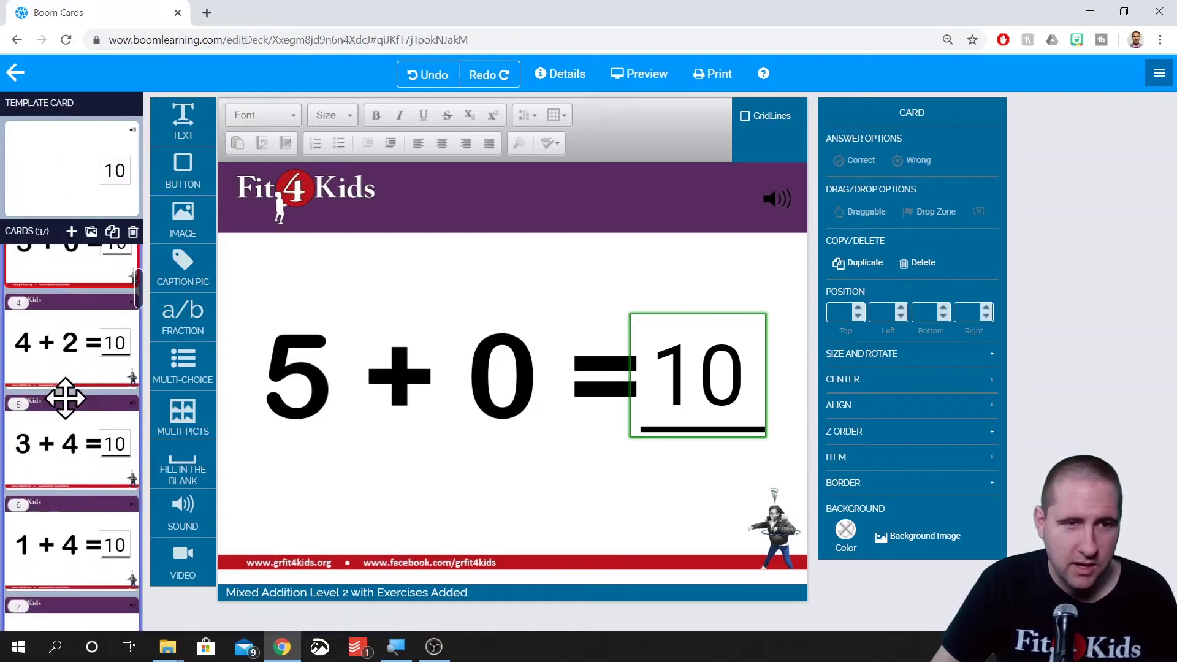
{"action": "scroll", "coordinate": [64, 397], "scroll_direction": "down", "scroll_amount": 10}
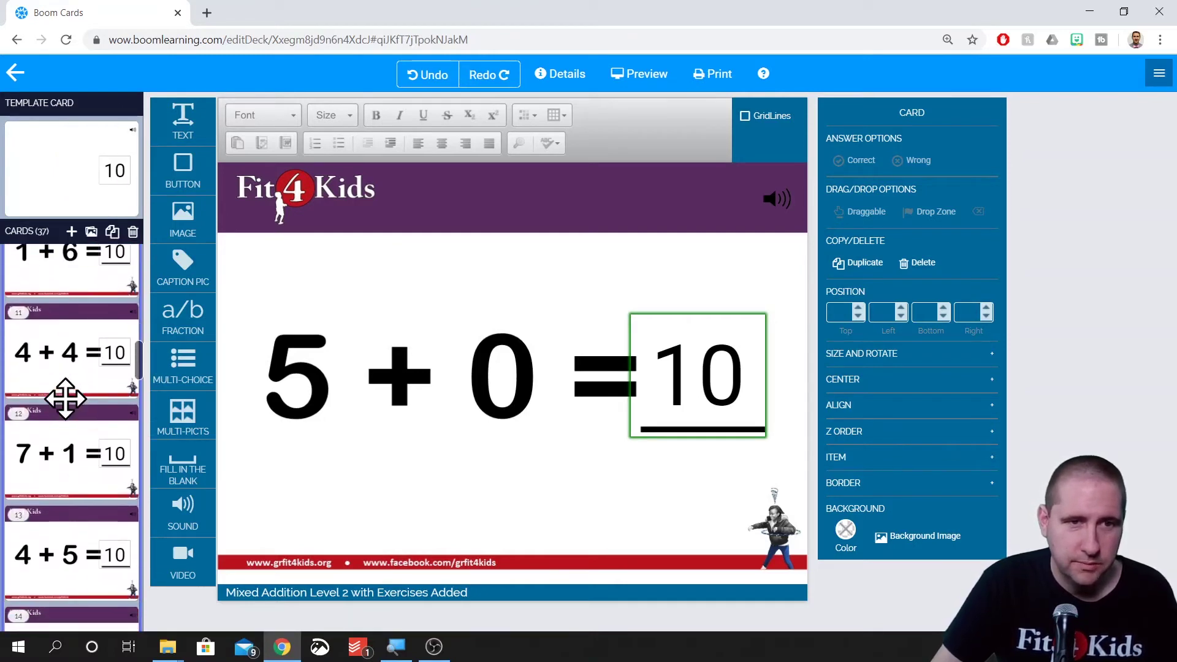
{"action": "scroll", "coordinate": [66, 399], "scroll_direction": "down", "scroll_amount": 12}
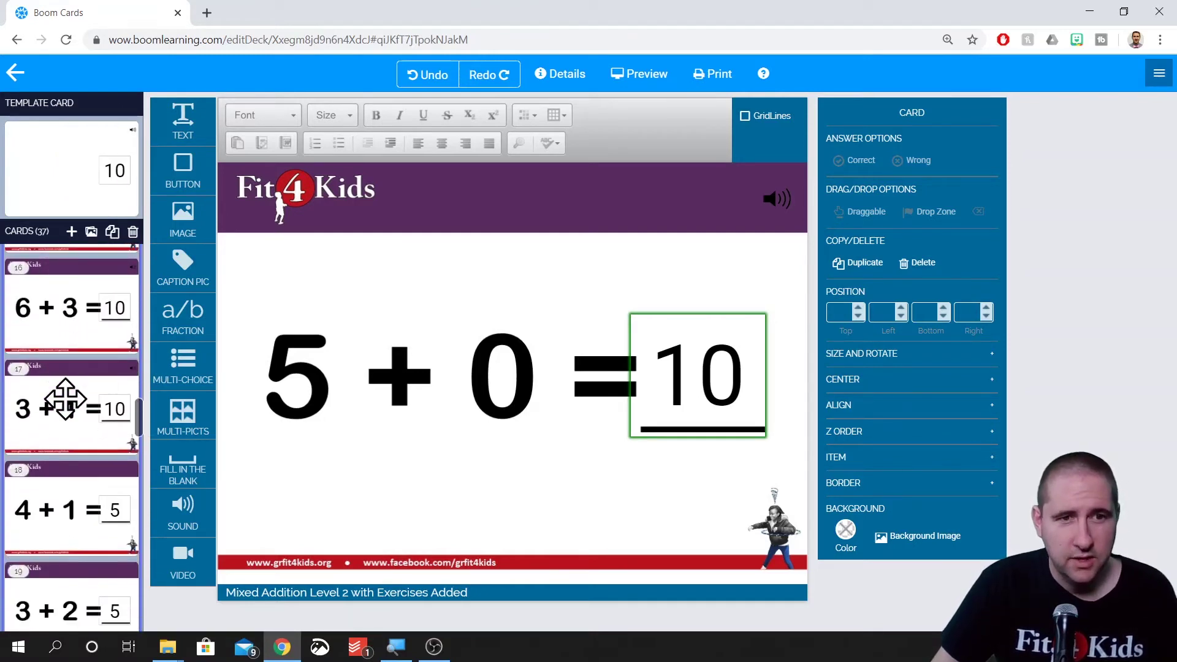
{"action": "scroll", "coordinate": [67, 429], "scroll_direction": "down", "scroll_amount": 2}
{"action": "scroll", "coordinate": [73, 391], "scroll_direction": "down", "scroll_amount": 3}
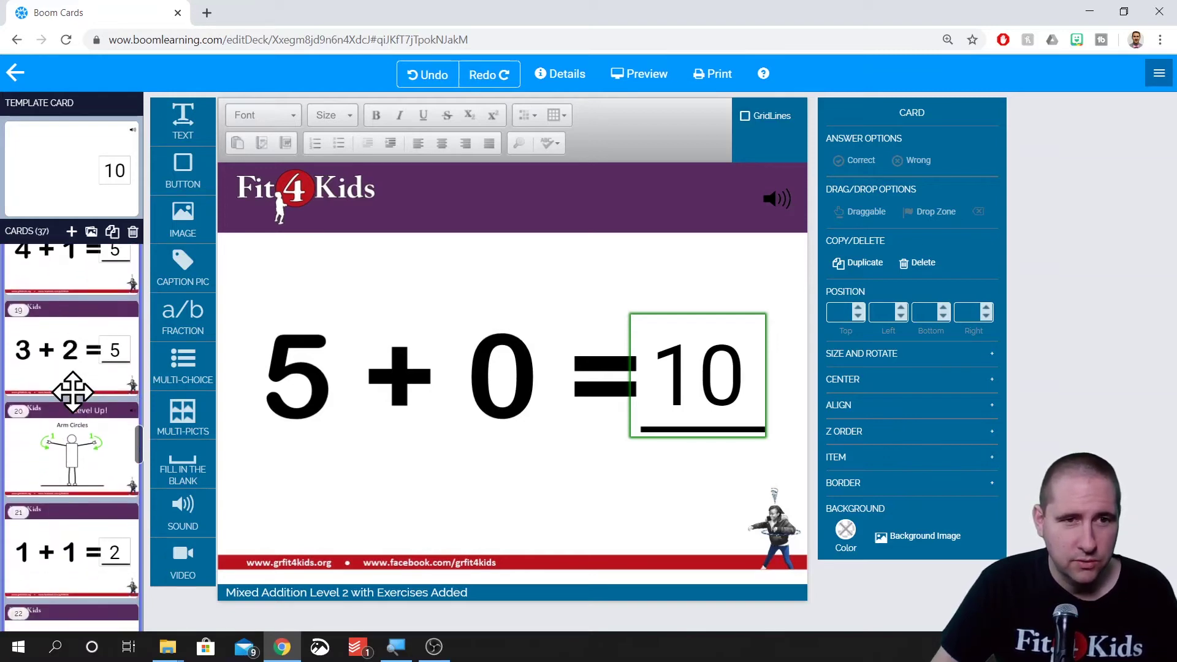
{"action": "left_click", "coordinate": [72, 539]}
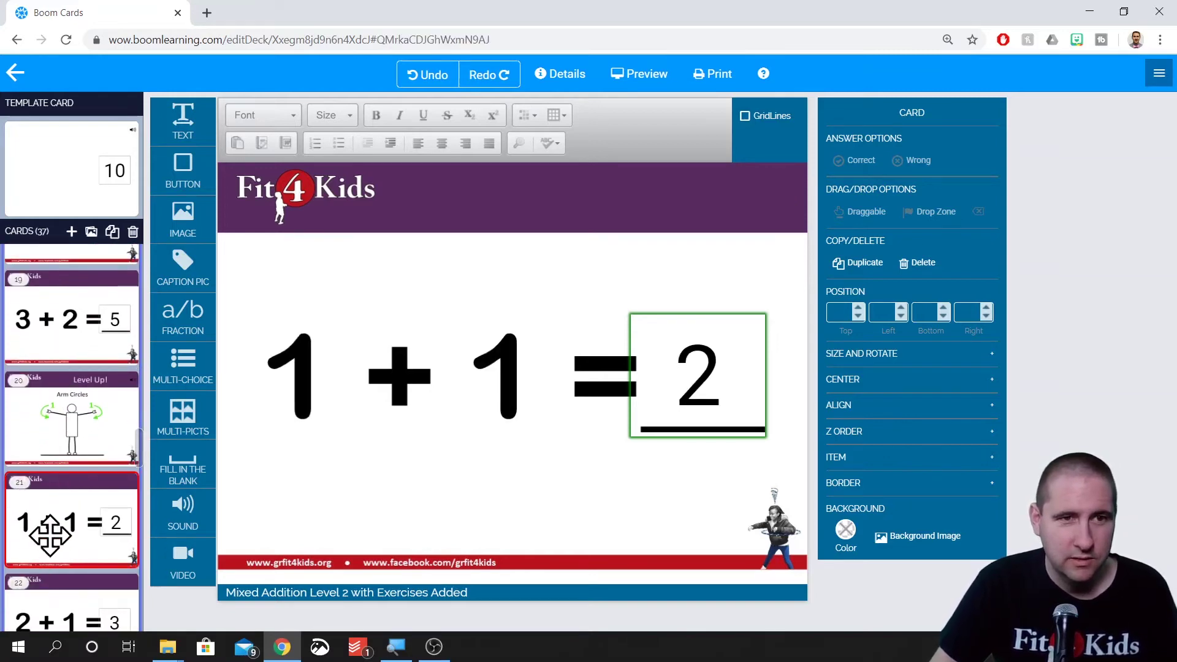
{"action": "scroll", "coordinate": [54, 452], "scroll_direction": "up", "scroll_amount": 3}
{"action": "left_click", "coordinate": [76, 309]}
{"action": "scroll", "coordinate": [79, 398], "scroll_direction": "up", "scroll_amount": 3}
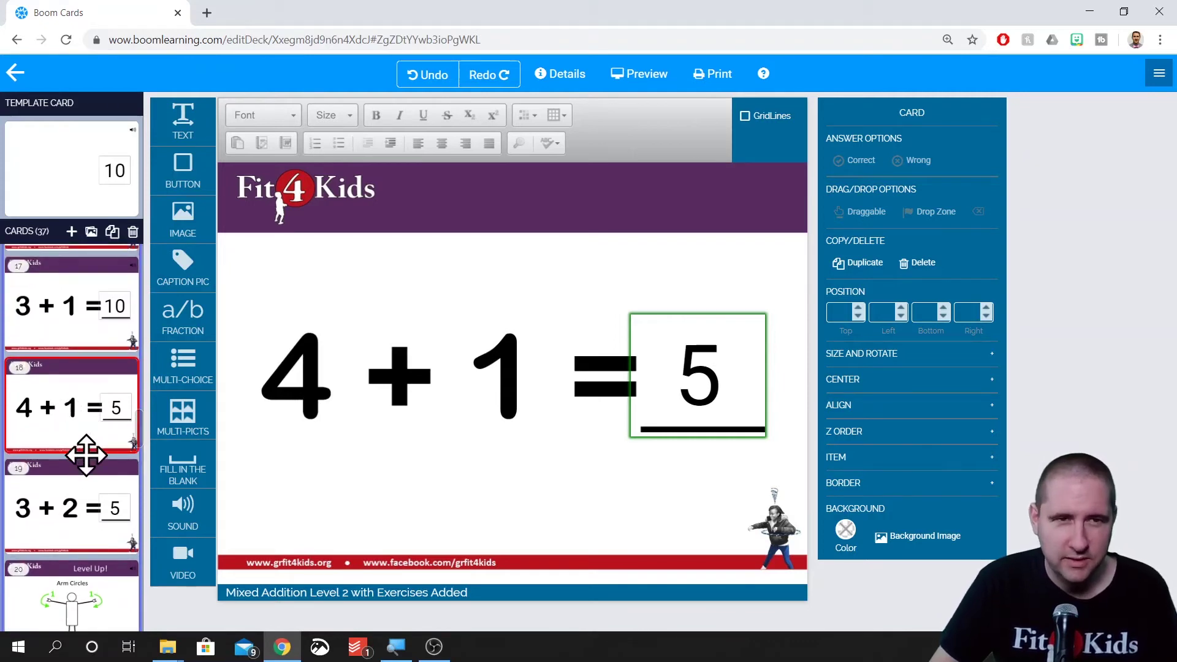
Delete the old 4 + 1, 3 + 2, 1 + 1, 2 + 1, 2 + 2, 3 + 0, 1 + 3 and 1 + 4 cards
{"action": "left_click", "coordinate": [132, 232]}
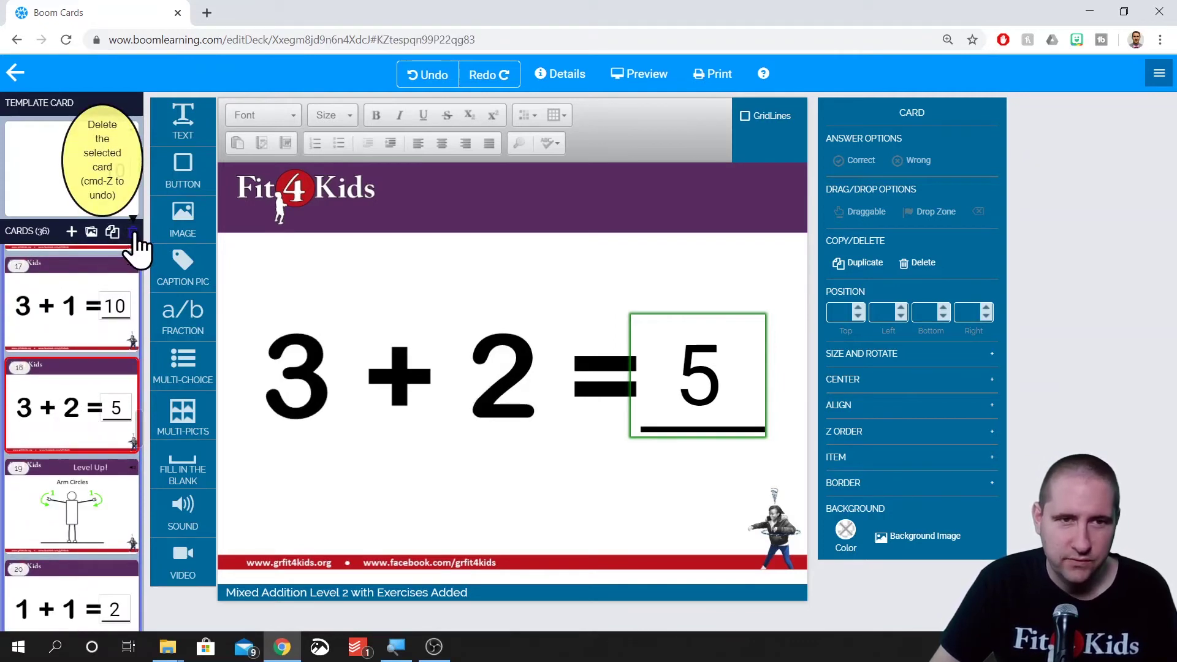
{"action": "left_click", "coordinate": [134, 233]}
{"action": "left_click", "coordinate": [87, 499]}
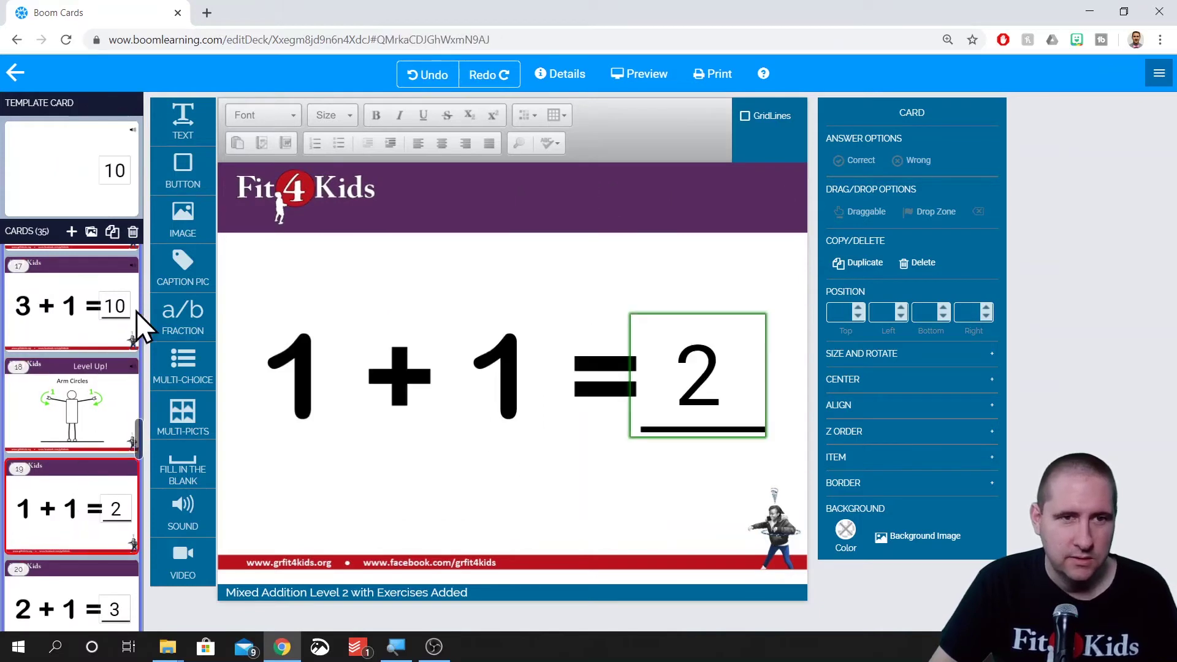
{"action": "left_click", "coordinate": [132, 233]}
{"action": "left_click", "coordinate": [133, 233]}
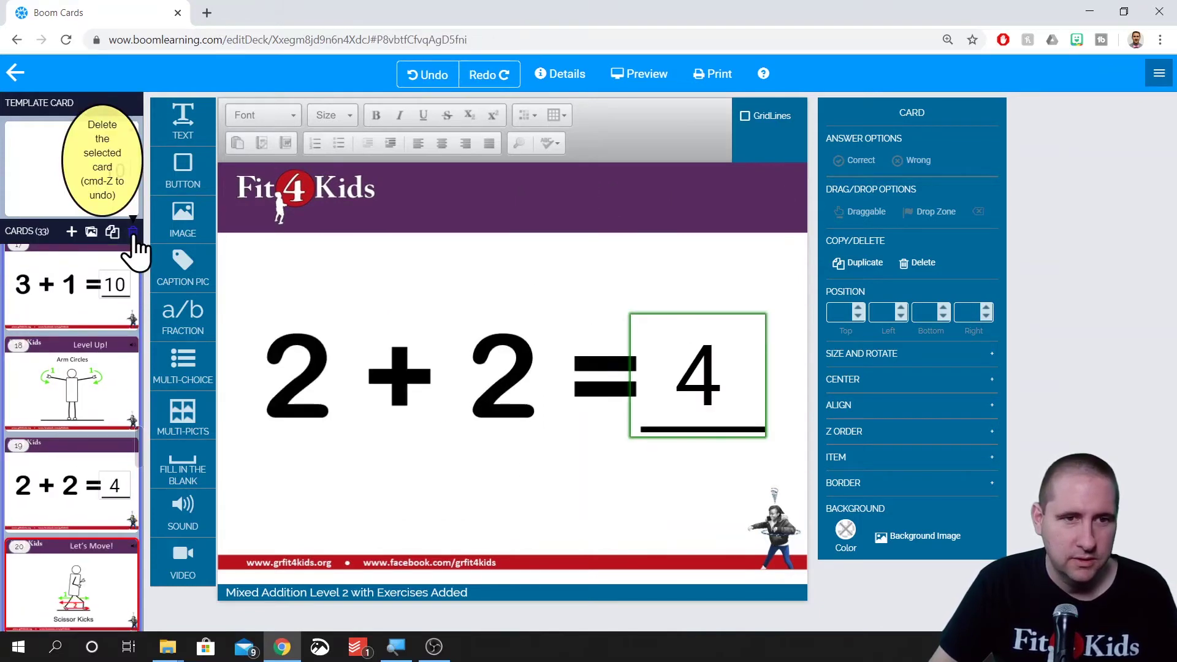
{"action": "left_click", "coordinate": [132, 233]}
{"action": "left_click", "coordinate": [77, 538]}
{"action": "left_click", "coordinate": [133, 231]}
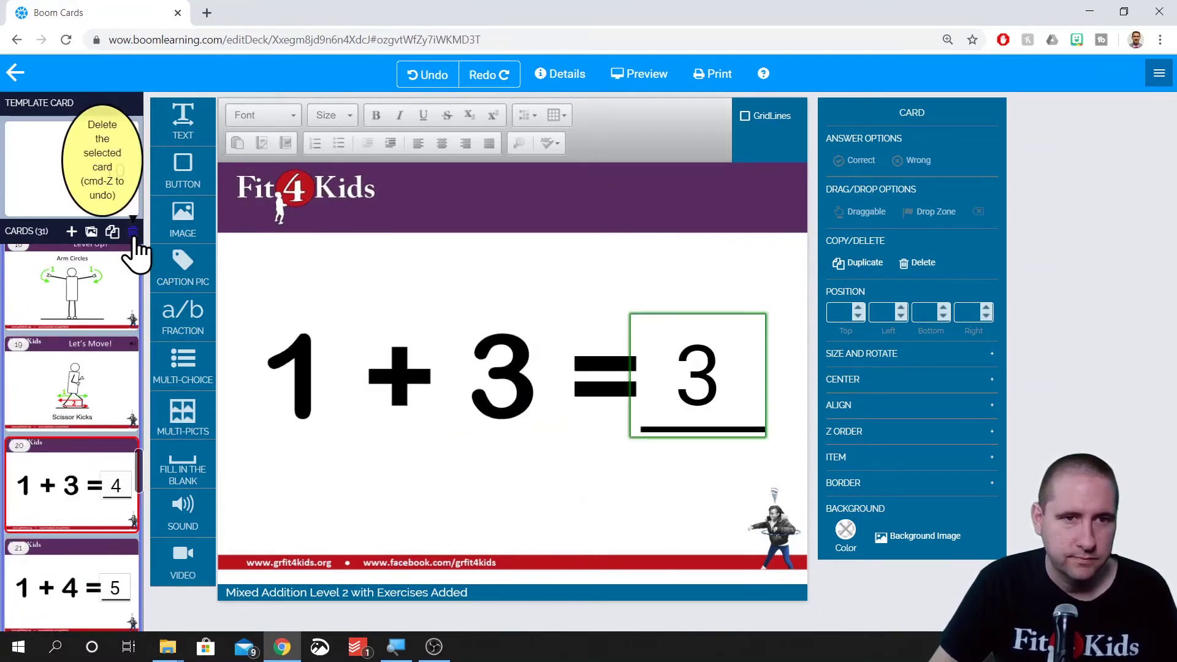
{"action": "left_click", "coordinate": [133, 233]}
{"action": "left_click", "coordinate": [133, 233]}
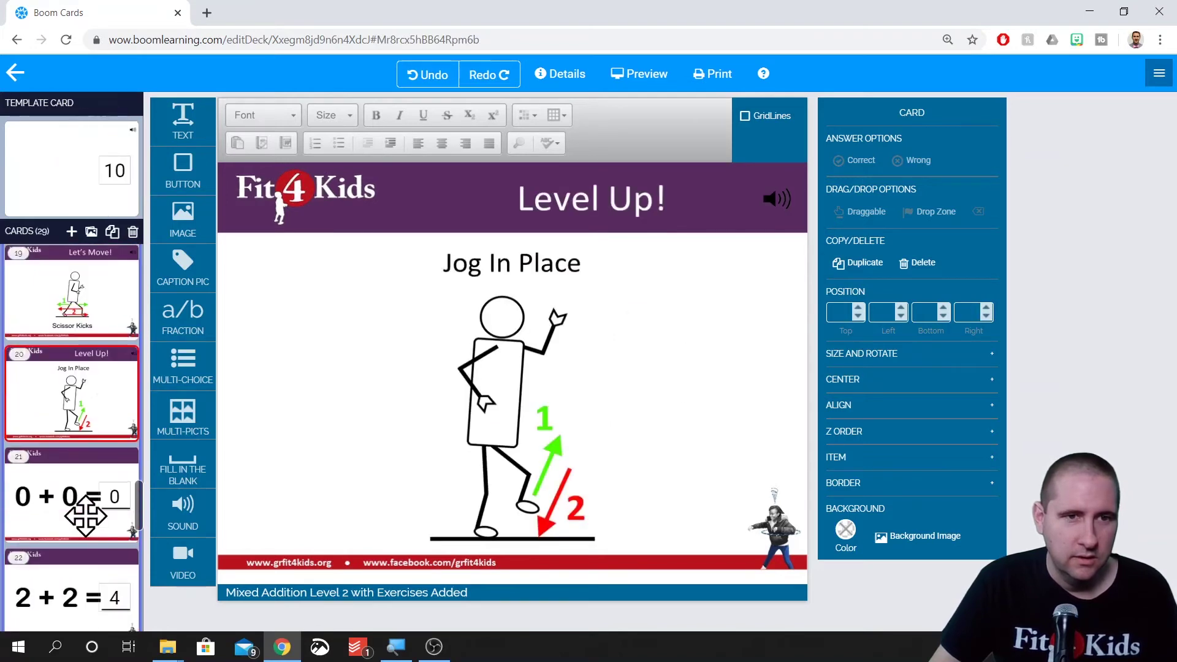
Delete the 0 + 0, 2 + 2, 0 + 5, 2 + 3, 0 + 2 and 3 + 1 cards, leaving 23
{"action": "left_click", "coordinate": [87, 515]}
{"action": "left_click", "coordinate": [134, 233]}
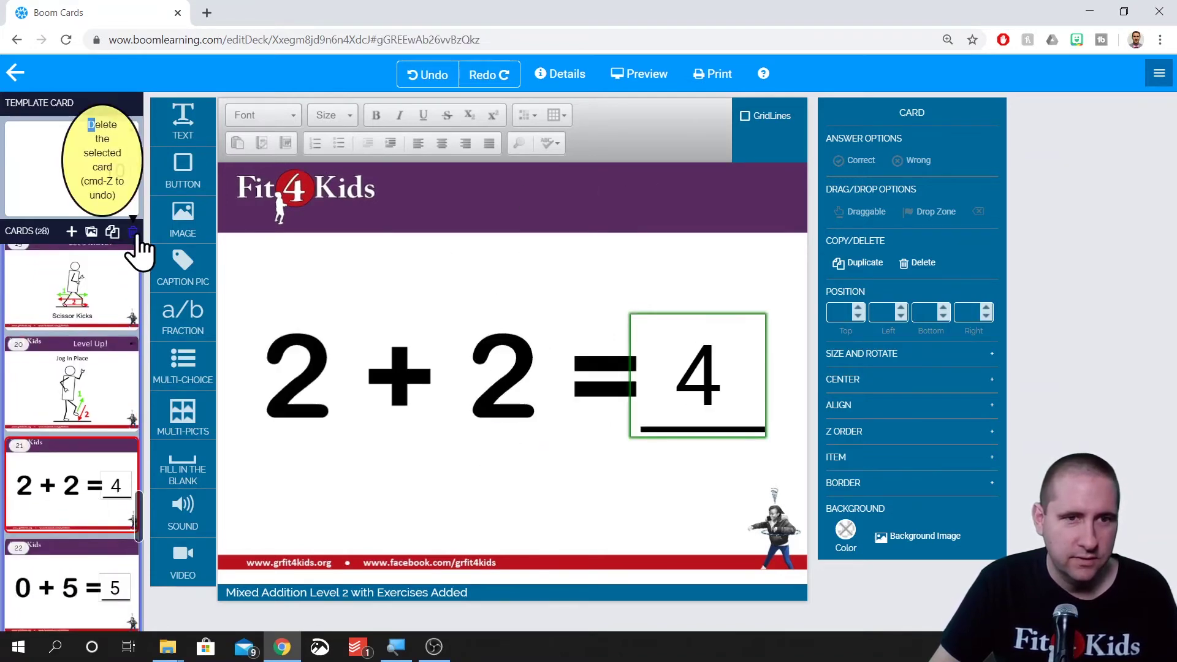
{"action": "left_click", "coordinate": [133, 232]}
{"action": "left_click", "coordinate": [133, 233]}
{"action": "scroll", "coordinate": [84, 445], "scroll_direction": "down", "scroll_amount": 2}
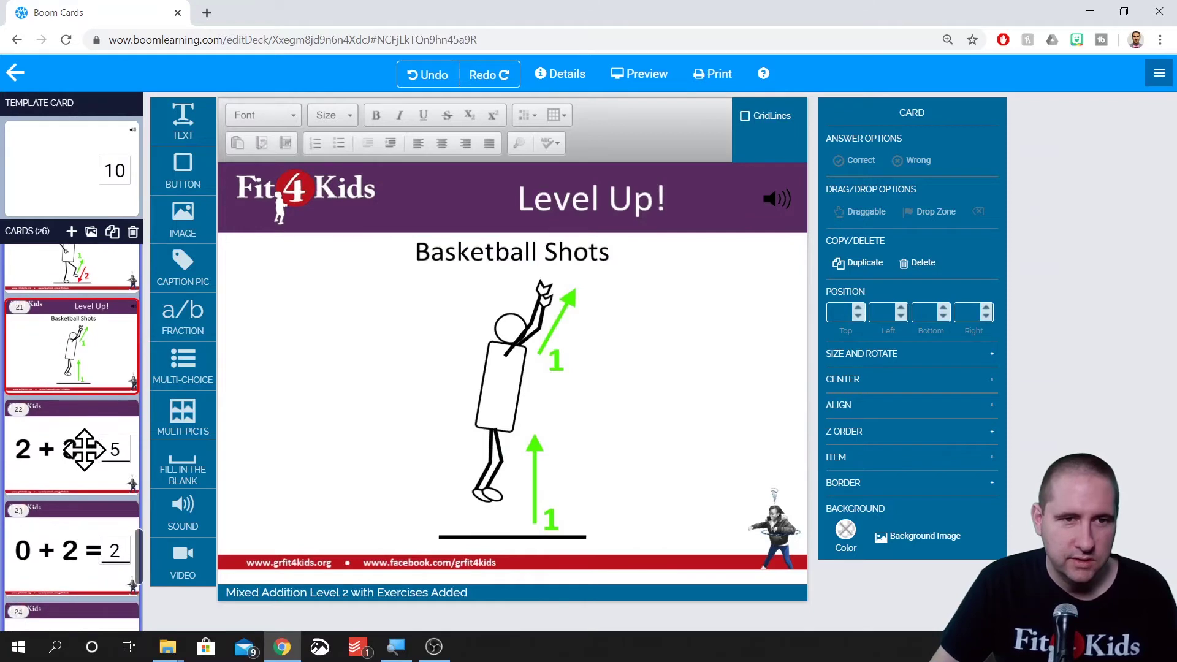
{"action": "left_click", "coordinate": [86, 444]}
{"action": "left_click", "coordinate": [133, 232]}
{"action": "left_click", "coordinate": [133, 232]}
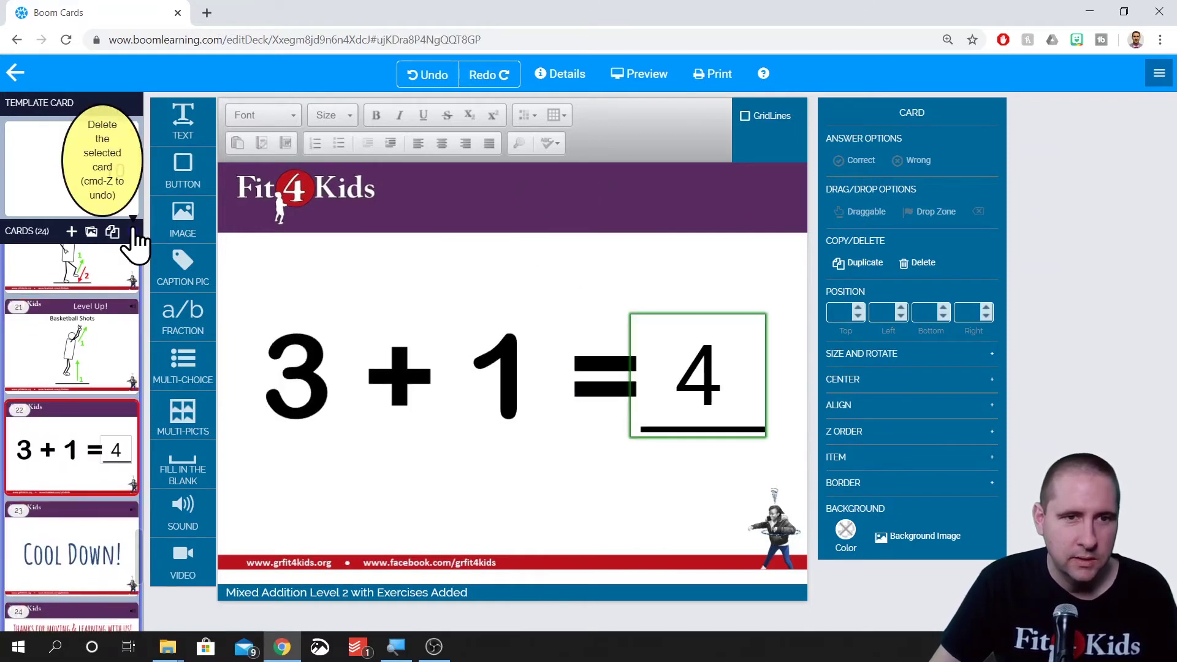
{"action": "left_click", "coordinate": [133, 232]}
{"action": "scroll", "coordinate": [37, 526], "scroll_direction": "up", "scroll_amount": 5}
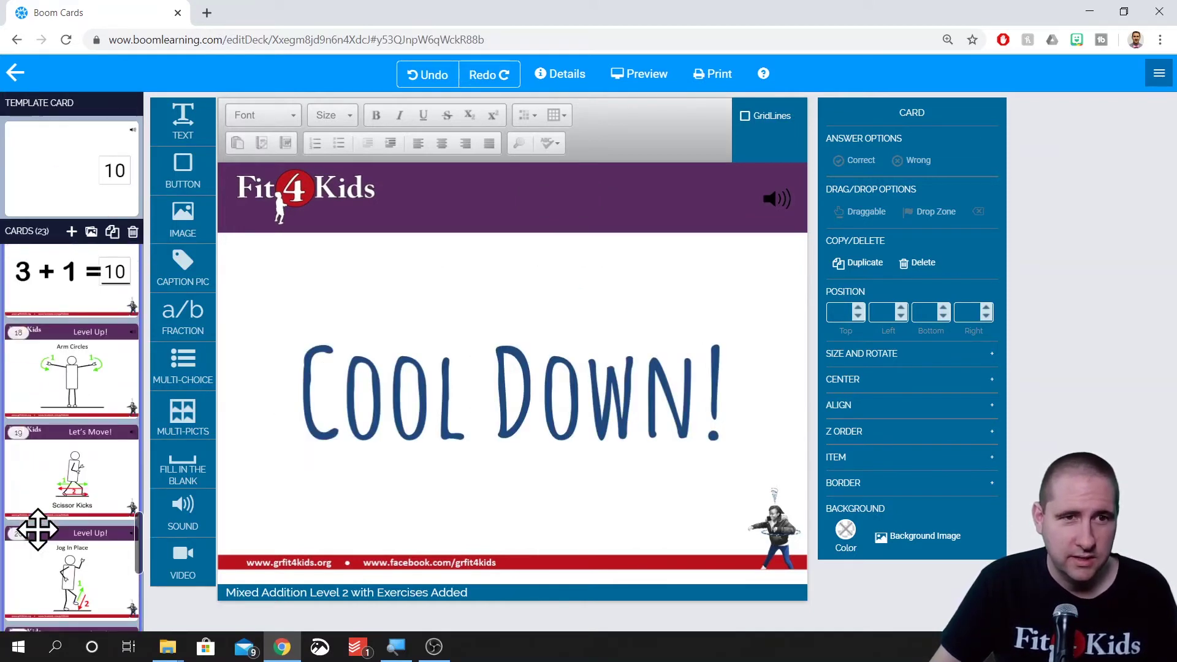
{"action": "scroll", "coordinate": [66, 543], "scroll_direction": "down", "scroll_amount": 1}
{"action": "left_click", "coordinate": [66, 555]}
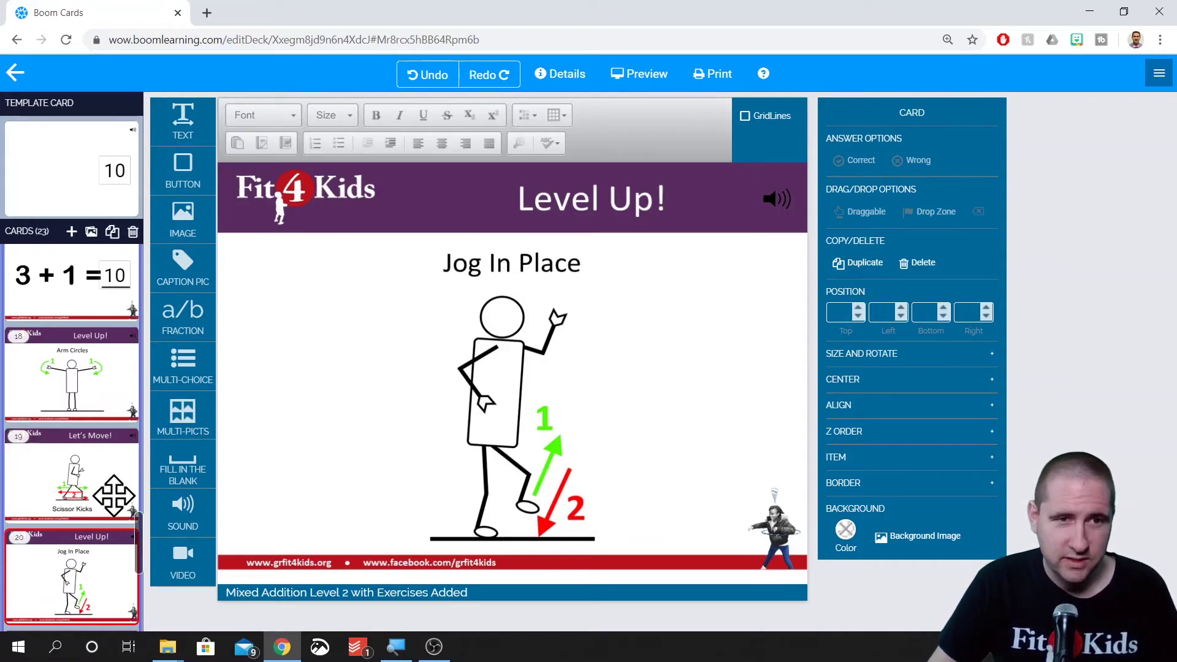
Drag Jog In Place from the bottom of the card list to just after card 5 (3 + 4)
{"action": "left_click_drag", "start_coordinate": [79, 591], "coordinate": [86, 245]}
{"action": "left_click_drag", "start_coordinate": [94, 378], "coordinate": [74, 575]}
{"action": "left_click_drag", "start_coordinate": [60, 625], "coordinate": [70, 478]}
{"action": "scroll", "coordinate": [71, 477], "scroll_direction": "up", "scroll_amount": 1}
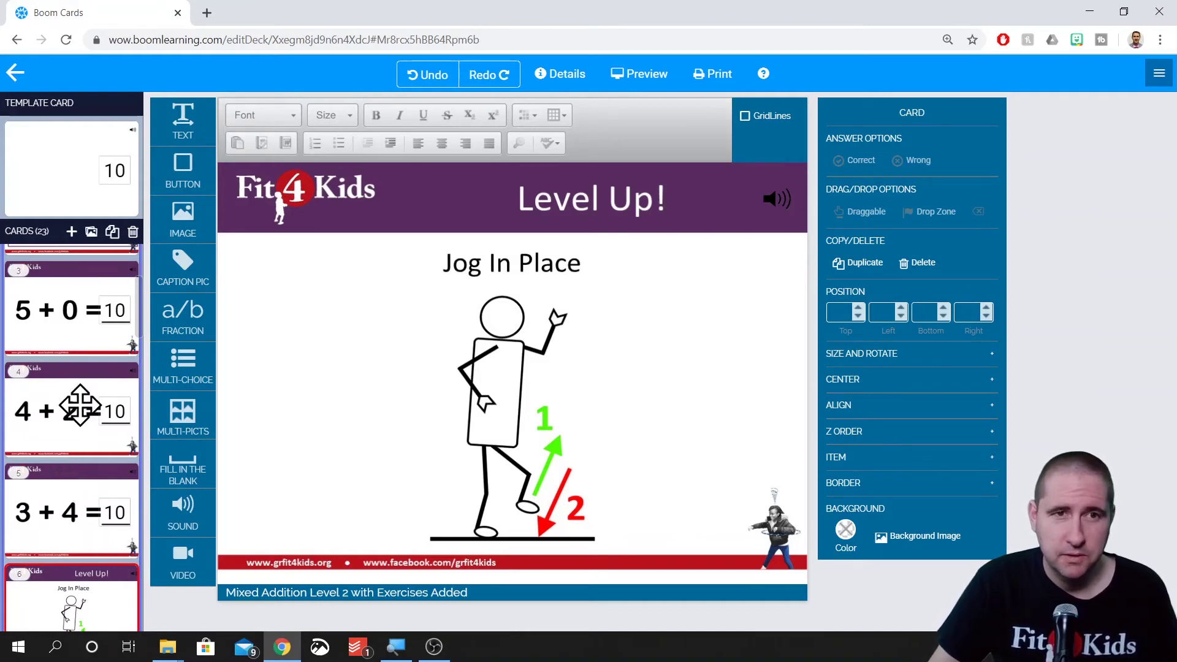
{"action": "scroll", "coordinate": [60, 325], "scroll_direction": "down", "scroll_amount": 20}
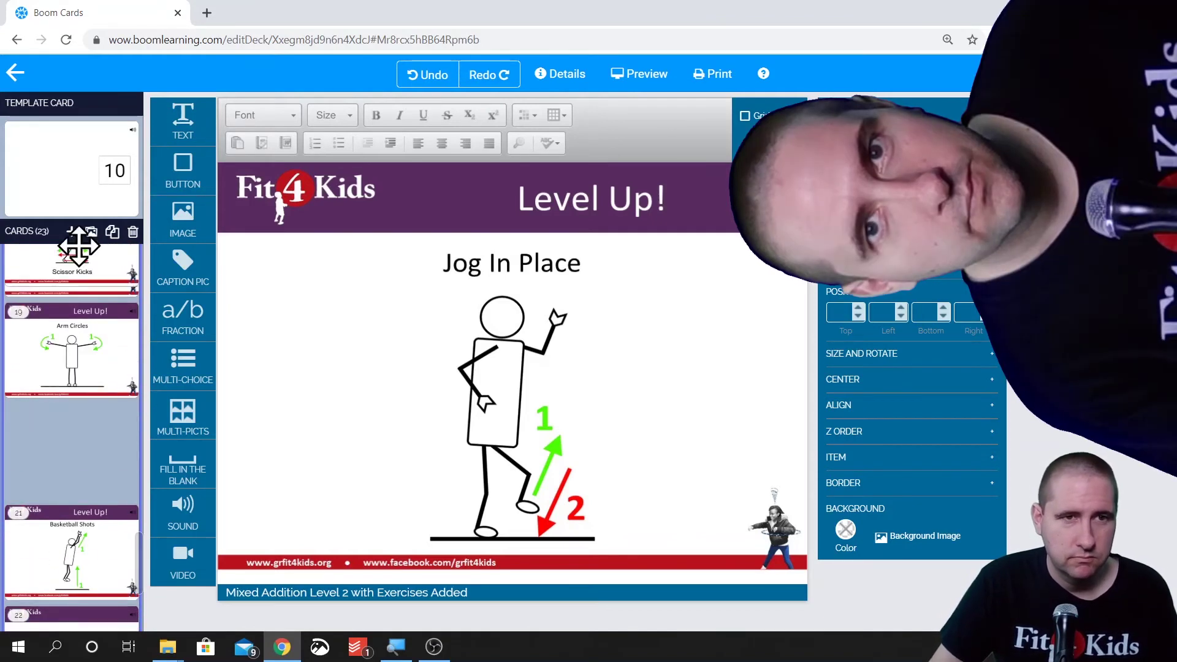
Drag the Scissor Kicks exercise card up to position 10 in the Cards list
{"action": "left_click", "coordinate": [73, 517]}
{"action": "scroll", "coordinate": [72, 517], "scroll_direction": "up", "scroll_amount": 2}
{"action": "left_click", "coordinate": [76, 430]}
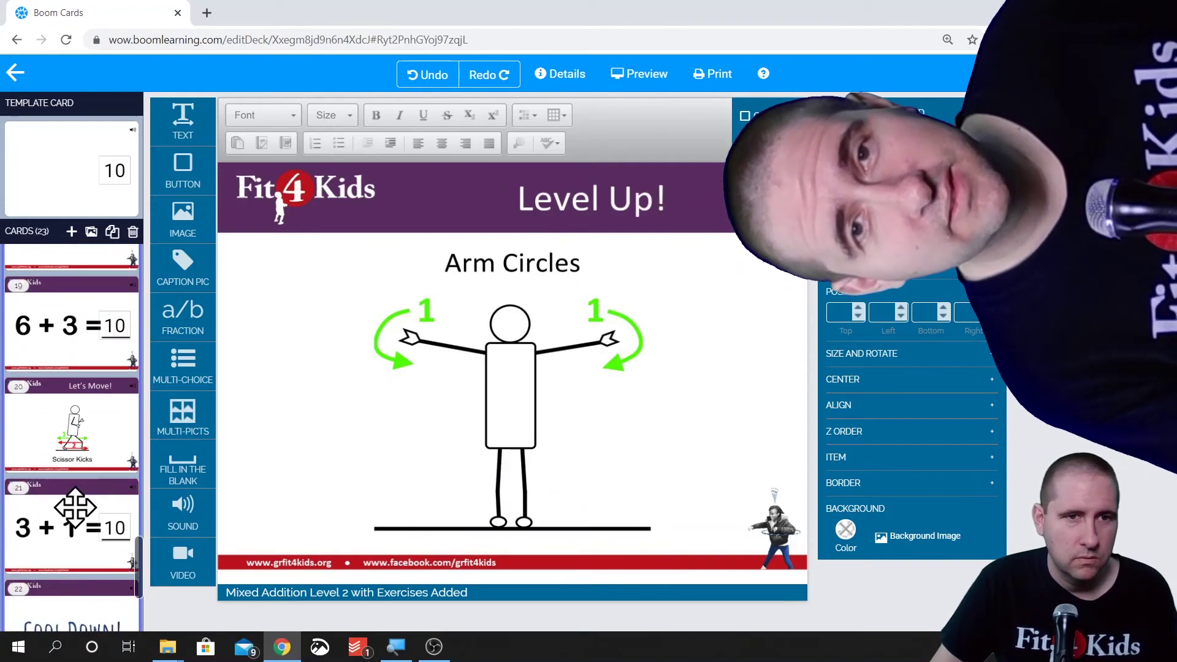
{"action": "scroll", "coordinate": [74, 512], "scroll_direction": "up", "scroll_amount": 1}
{"action": "scroll", "coordinate": [83, 508], "scroll_direction": "up", "scroll_amount": 2}
{"action": "left_click", "coordinate": [87, 368]}
{"action": "scroll", "coordinate": [97, 413], "scroll_direction": "up", "scroll_amount": 4}
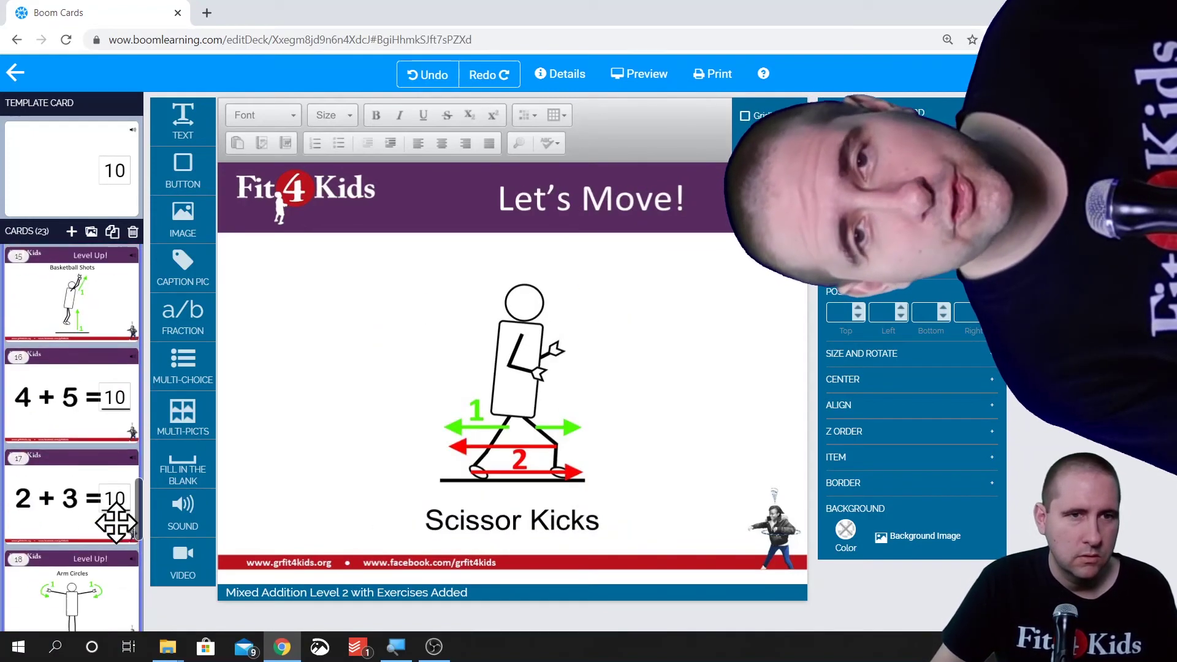
{"action": "left_click_drag", "start_coordinate": [73, 368], "coordinate": [82, 392]}
{"action": "scroll", "coordinate": [77, 429], "scroll_direction": "up", "scroll_amount": 5}
{"action": "left_click_drag", "start_coordinate": [86, 478], "coordinate": [72, 393]}
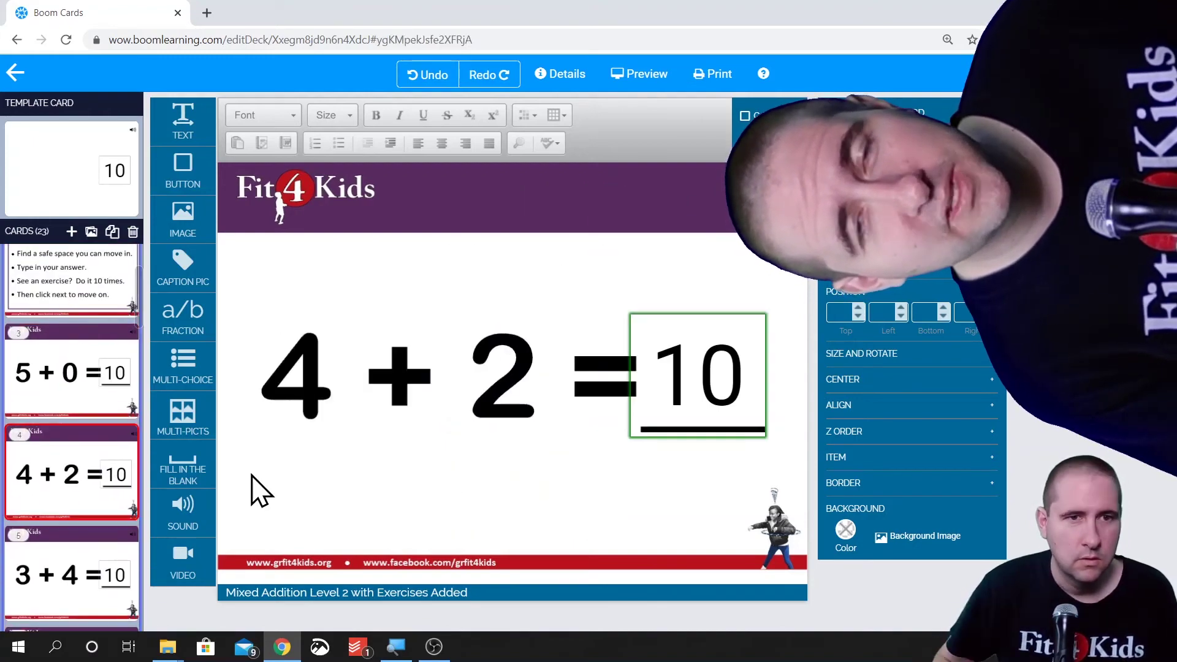
Open card 3, the 5 + 0 problem
{"action": "scroll", "coordinate": [92, 442], "scroll_direction": "up", "scroll_amount": 10}
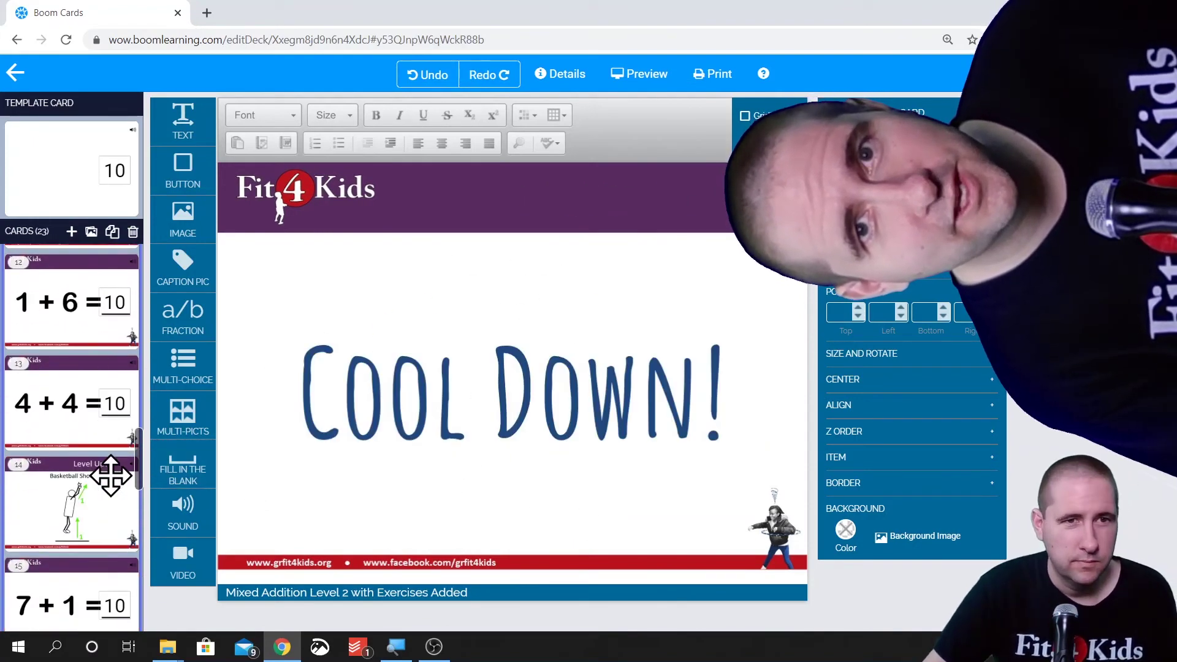
{"action": "scroll", "coordinate": [75, 389], "scroll_direction": "up", "scroll_amount": 2}
{"action": "left_click", "coordinate": [65, 500]}
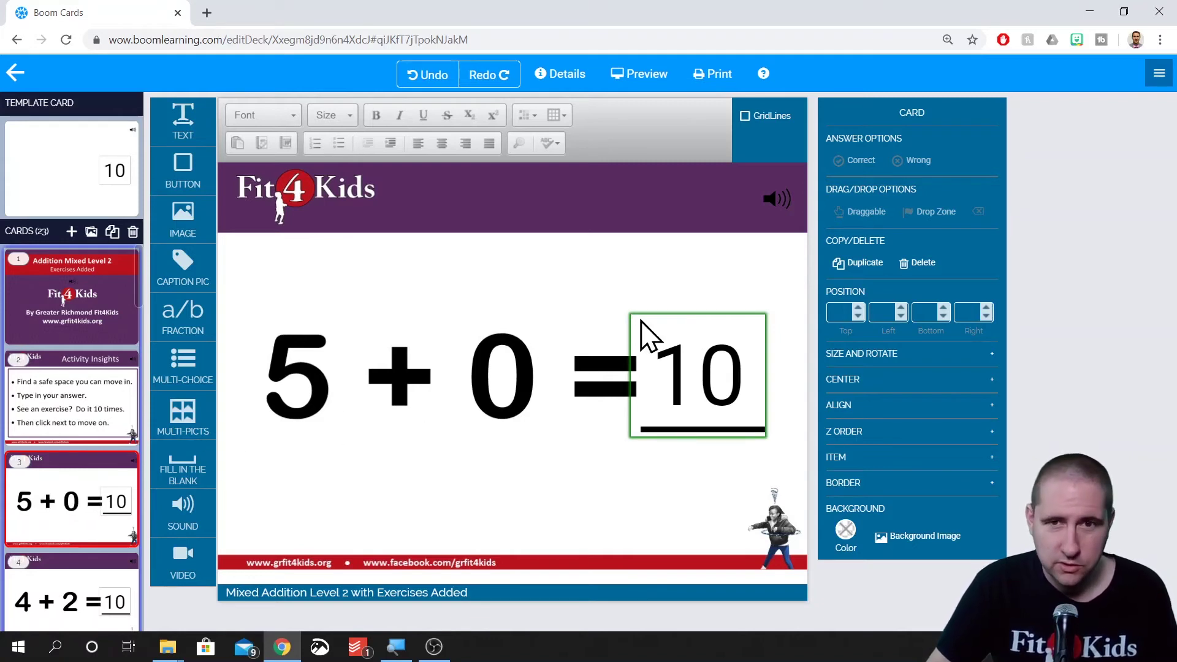
Replace the 5 + 0 card's accepted answer 10 with 5
{"action": "double_click", "coordinate": [691, 387]}
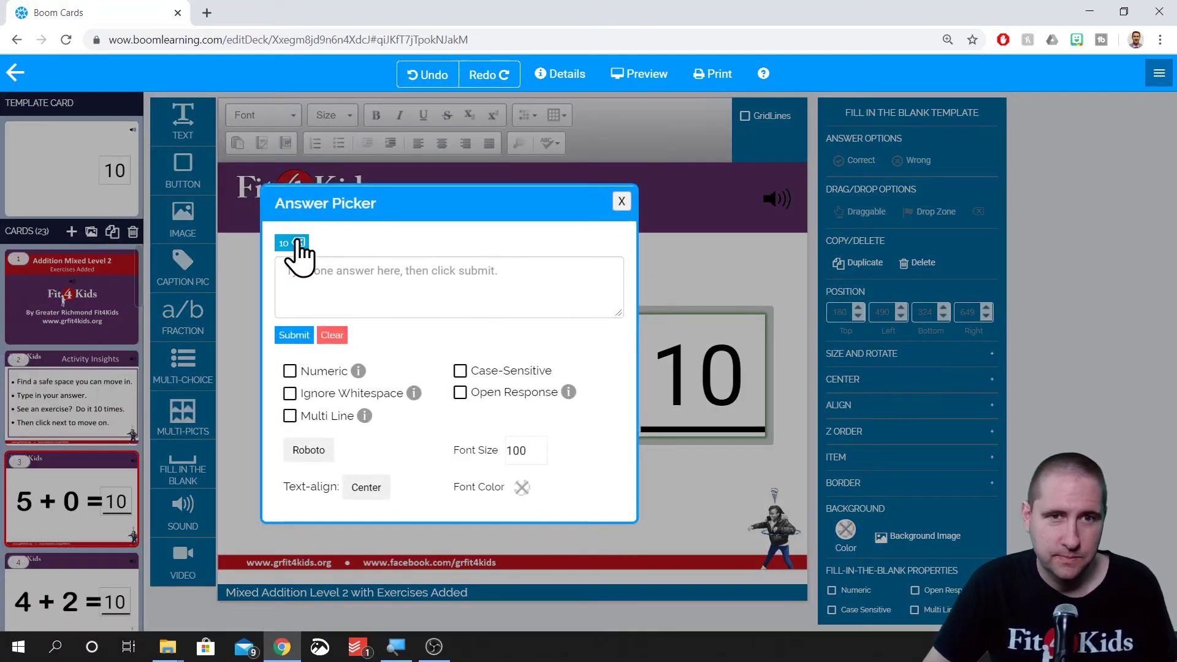
{"action": "left_click", "coordinate": [299, 243]}
{"action": "double_click", "coordinate": [331, 257]}
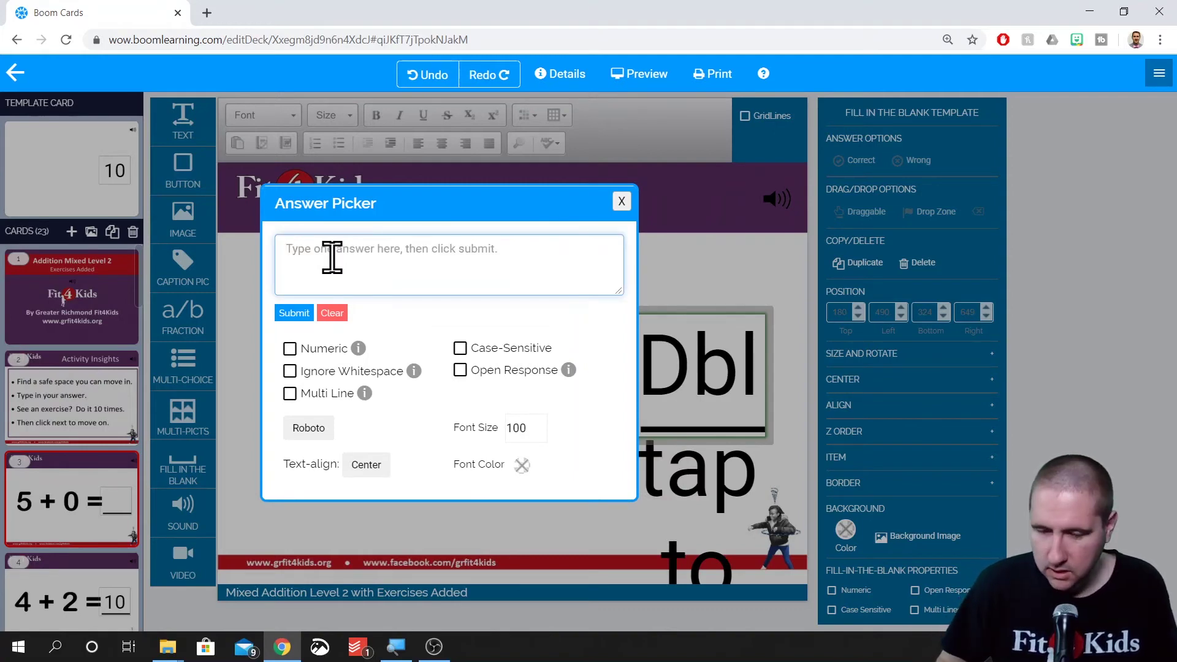
{"action": "left_click", "coordinate": [296, 314]}
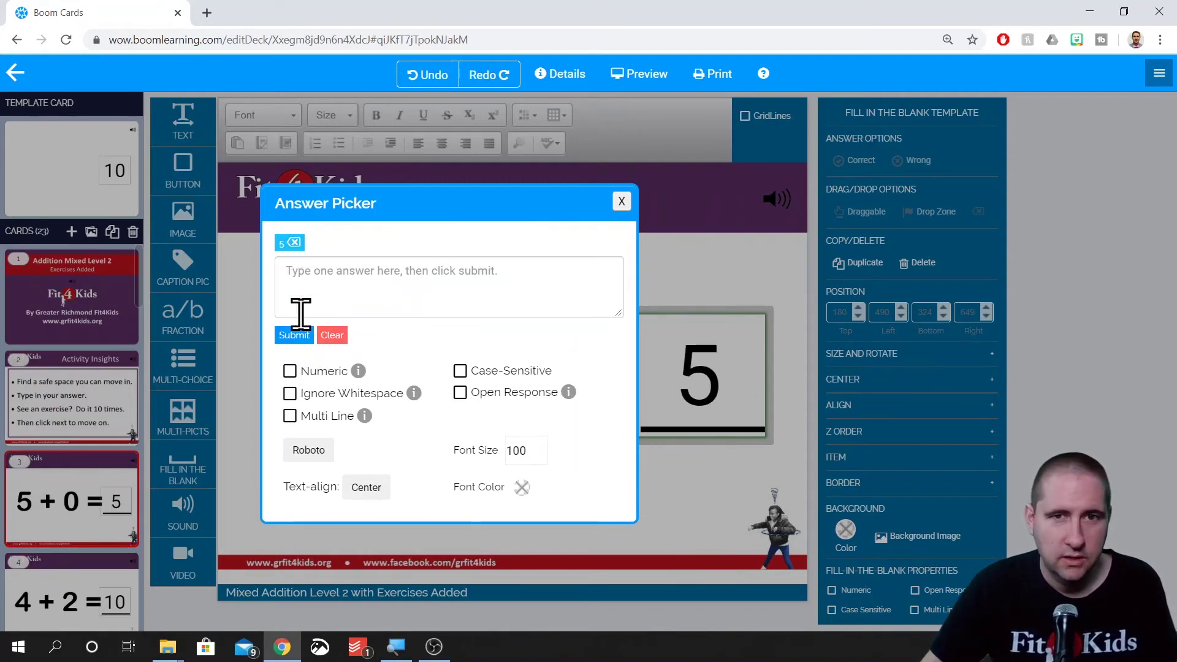
{"action": "left_click", "coordinate": [621, 202]}
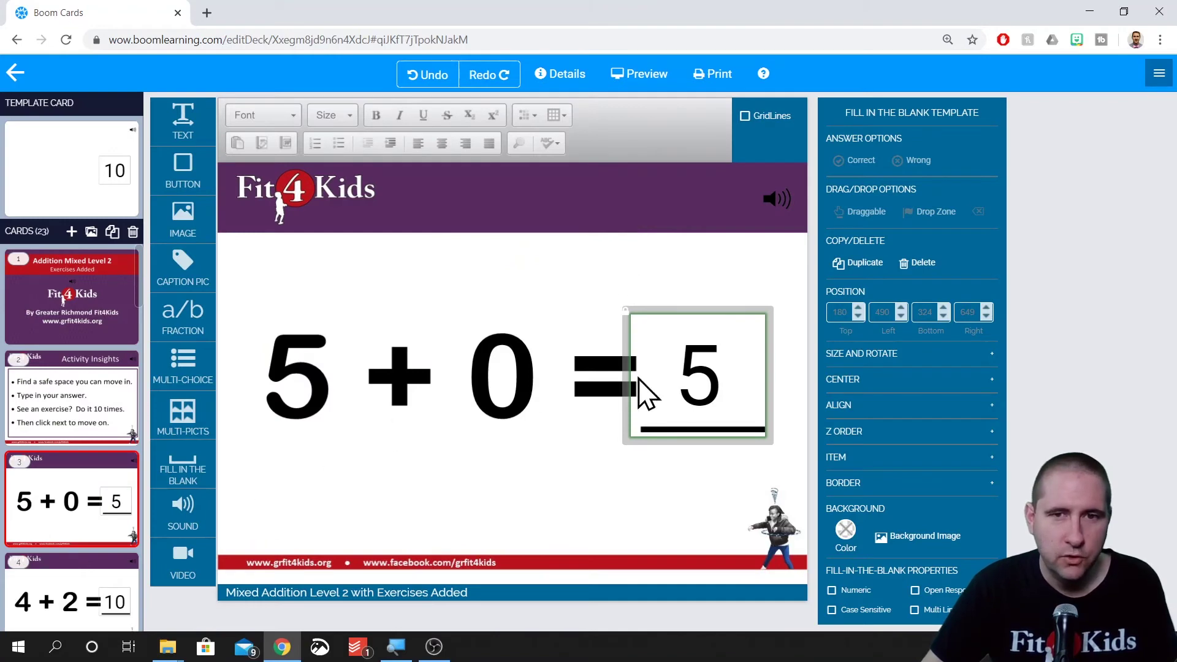
Replace card 4's (4 + 2) accepted answer 10 with 6
{"action": "scroll", "coordinate": [79, 476], "scroll_direction": "down", "scroll_amount": 2}
{"action": "left_click", "coordinate": [70, 426]}
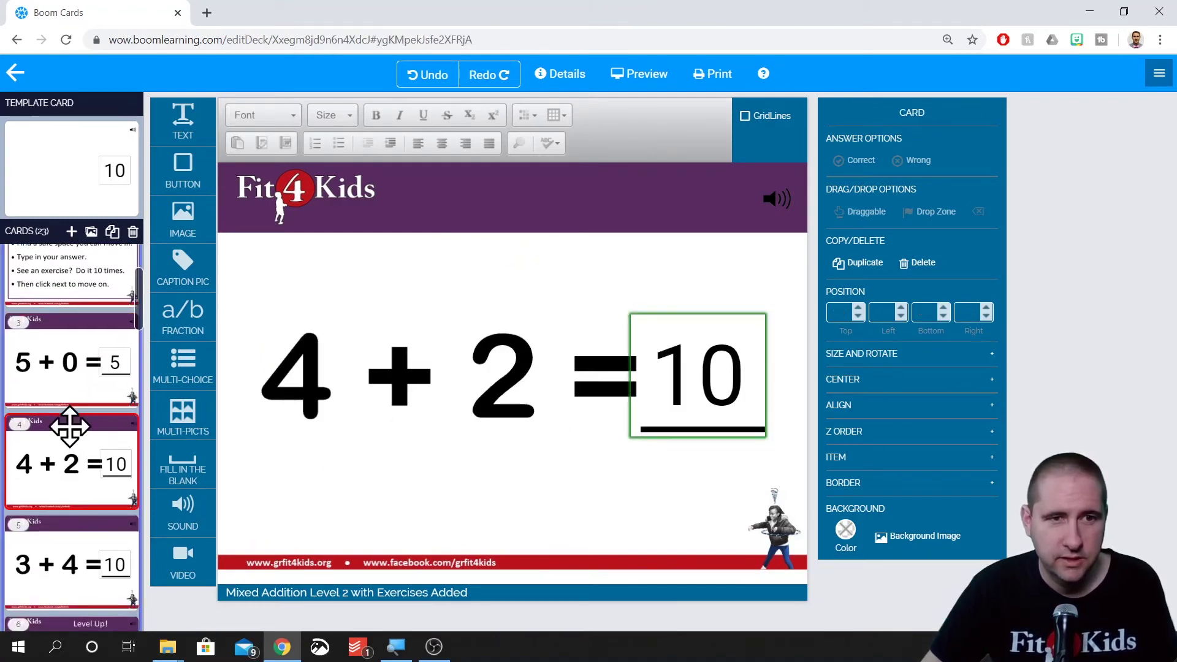
{"action": "double_click", "coordinate": [687, 367]}
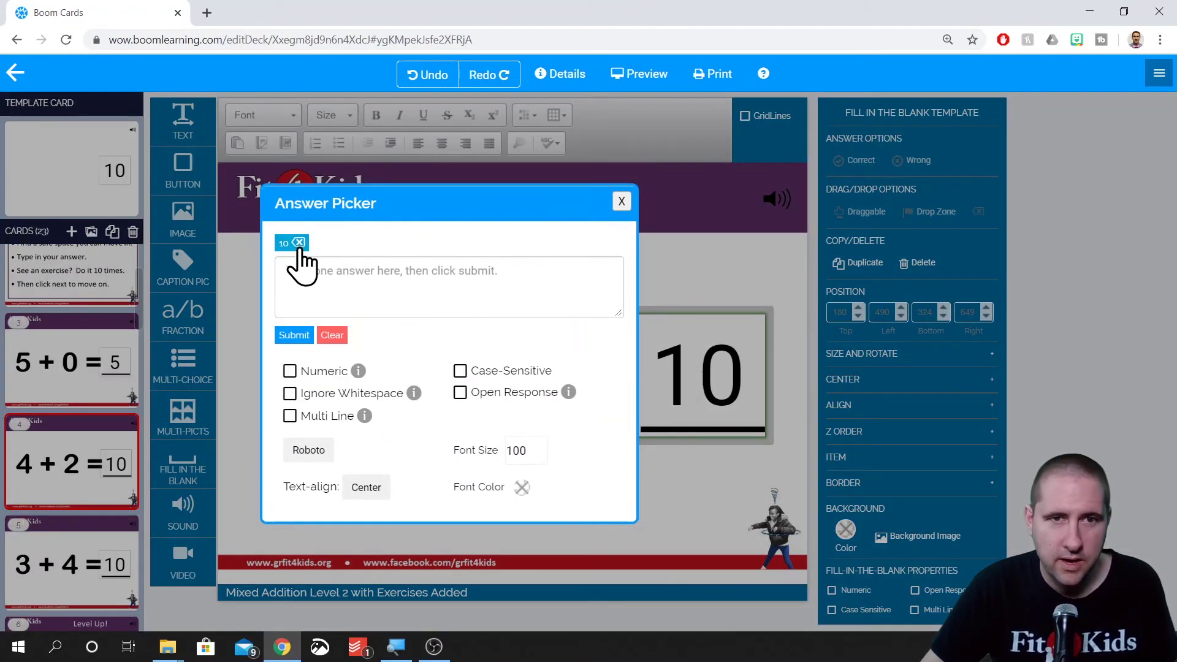
{"action": "left_click", "coordinate": [299, 243]}
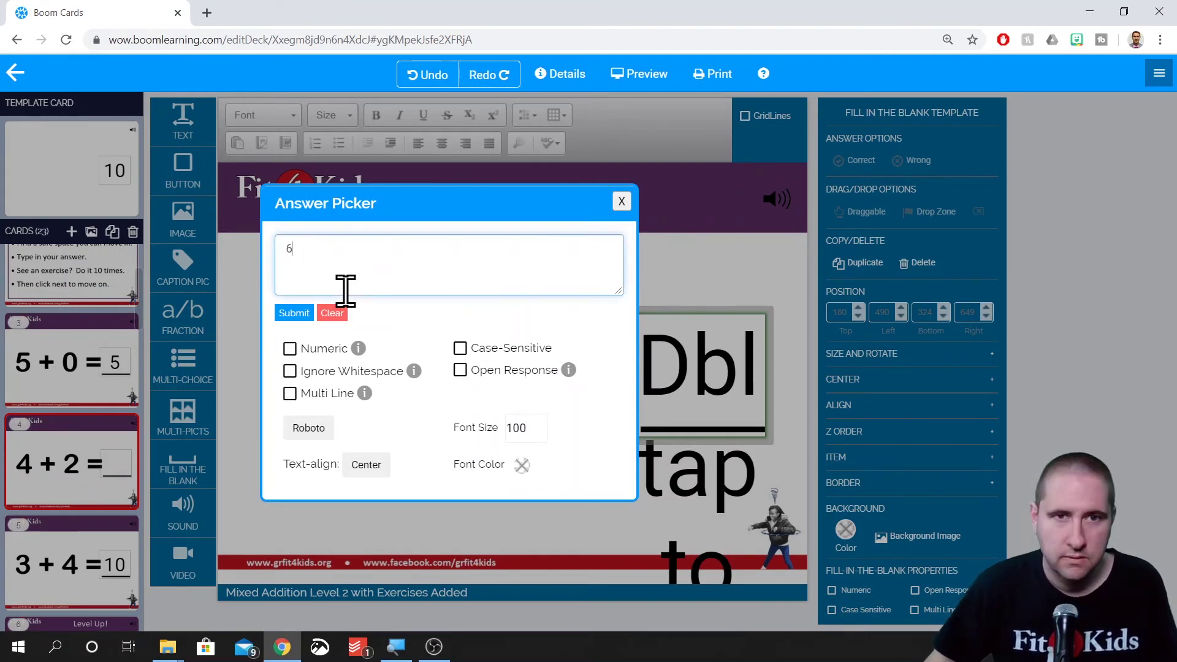
{"action": "type", "text": "6"}
{"action": "left_click", "coordinate": [294, 314]}
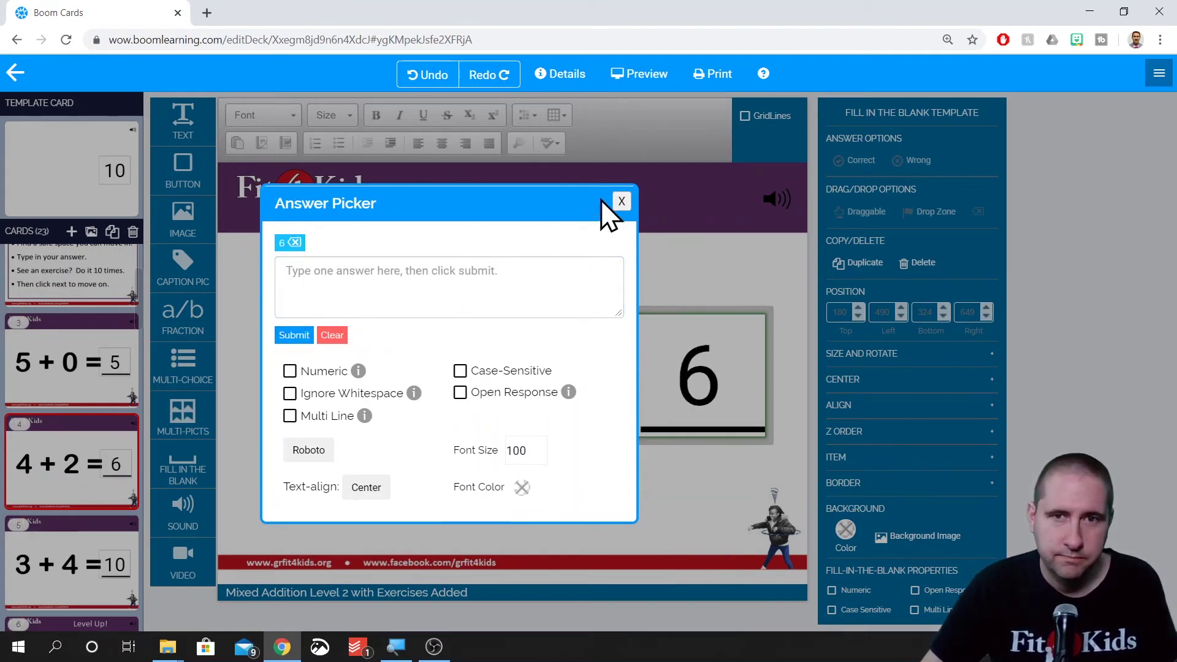
{"action": "left_click", "coordinate": [620, 202]}
Replace card 5's (3 + 4) answer 10 with 7, then select card 7 (1 + 4)
{"action": "left_click", "coordinate": [113, 559]}
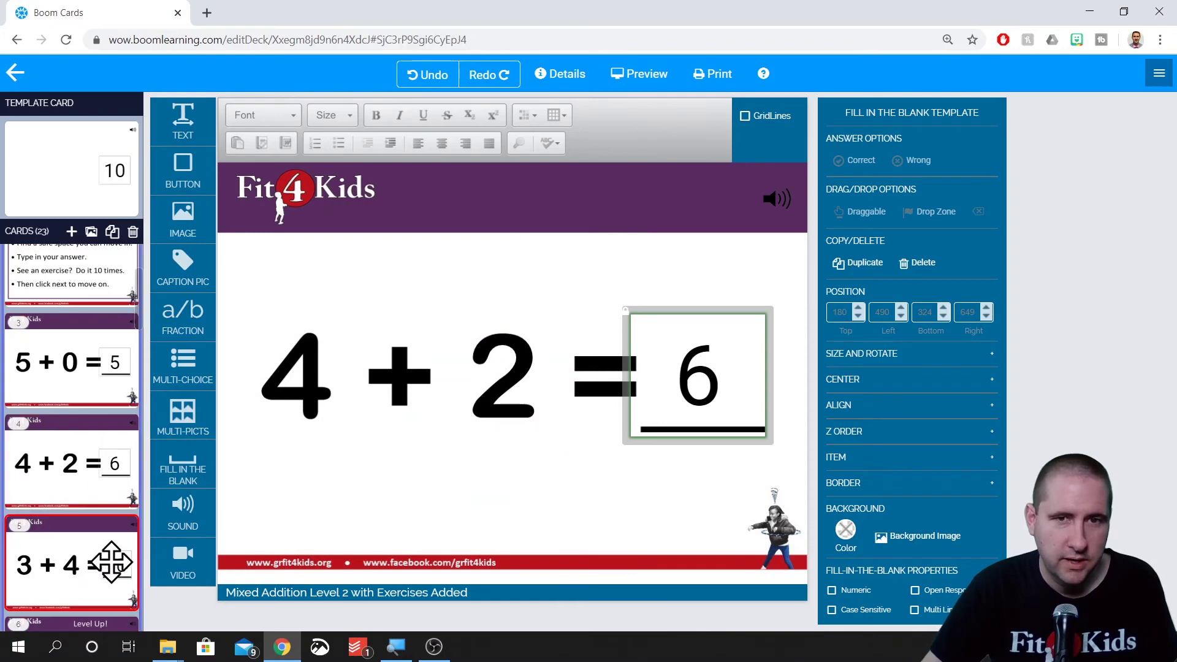
{"action": "double_click", "coordinate": [723, 368]}
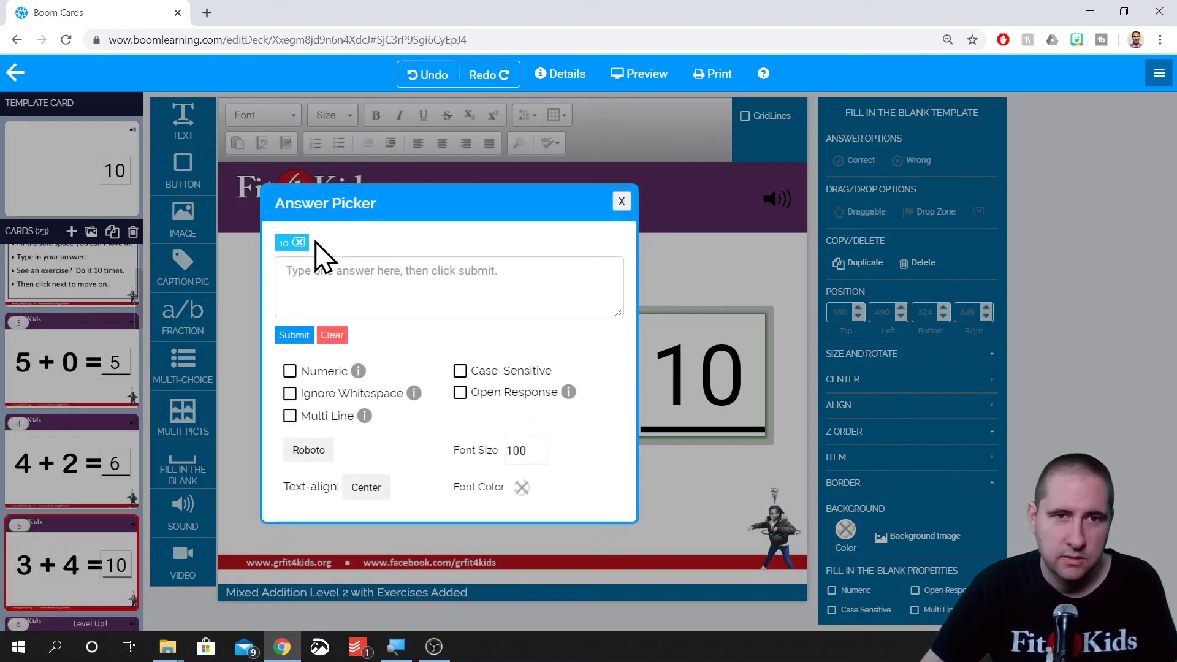
{"action": "left_click", "coordinate": [302, 246]}
{"action": "key", "text": "ctrl+a"}
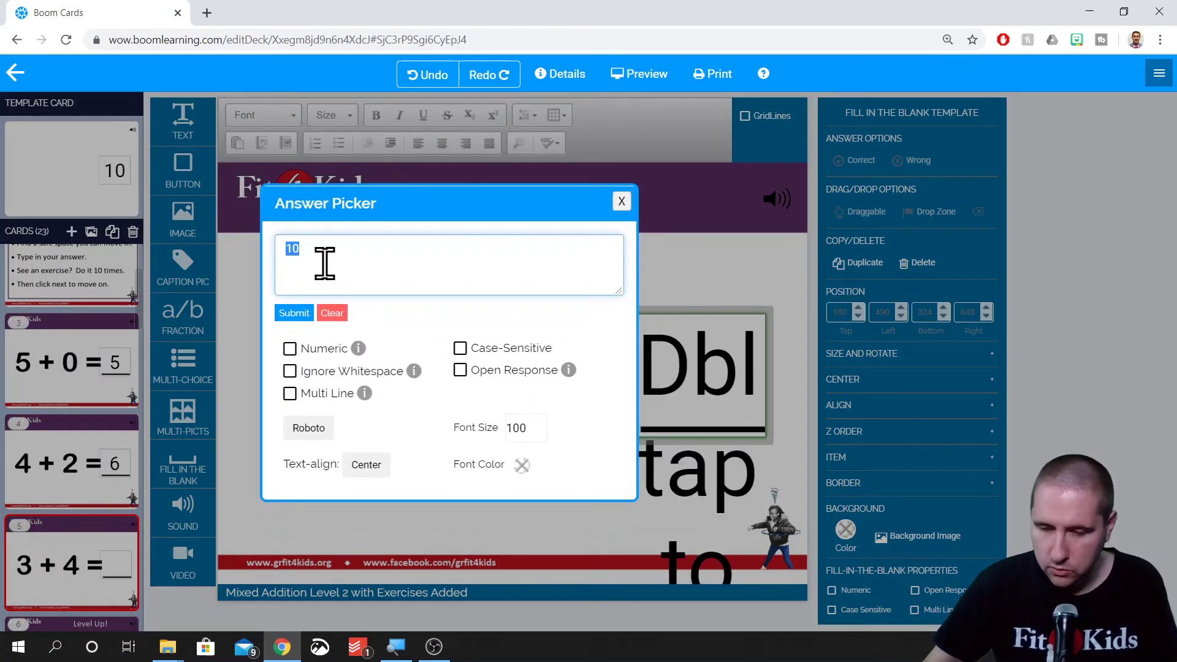
{"action": "left_click", "coordinate": [295, 313]}
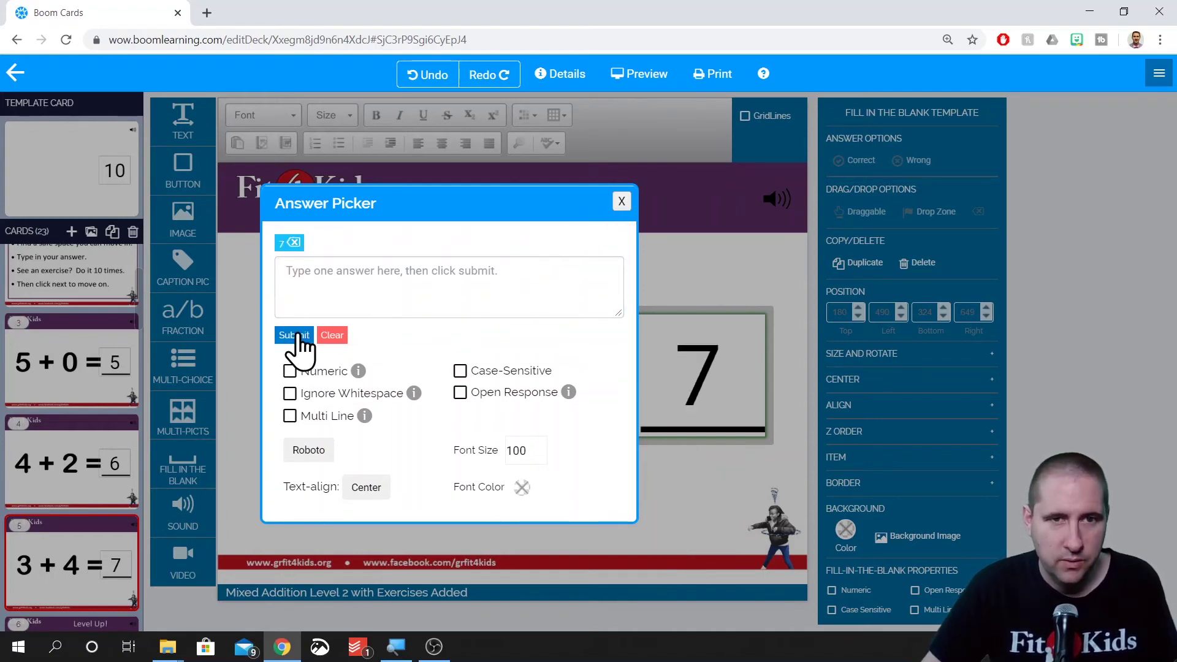
{"action": "left_click", "coordinate": [622, 204]}
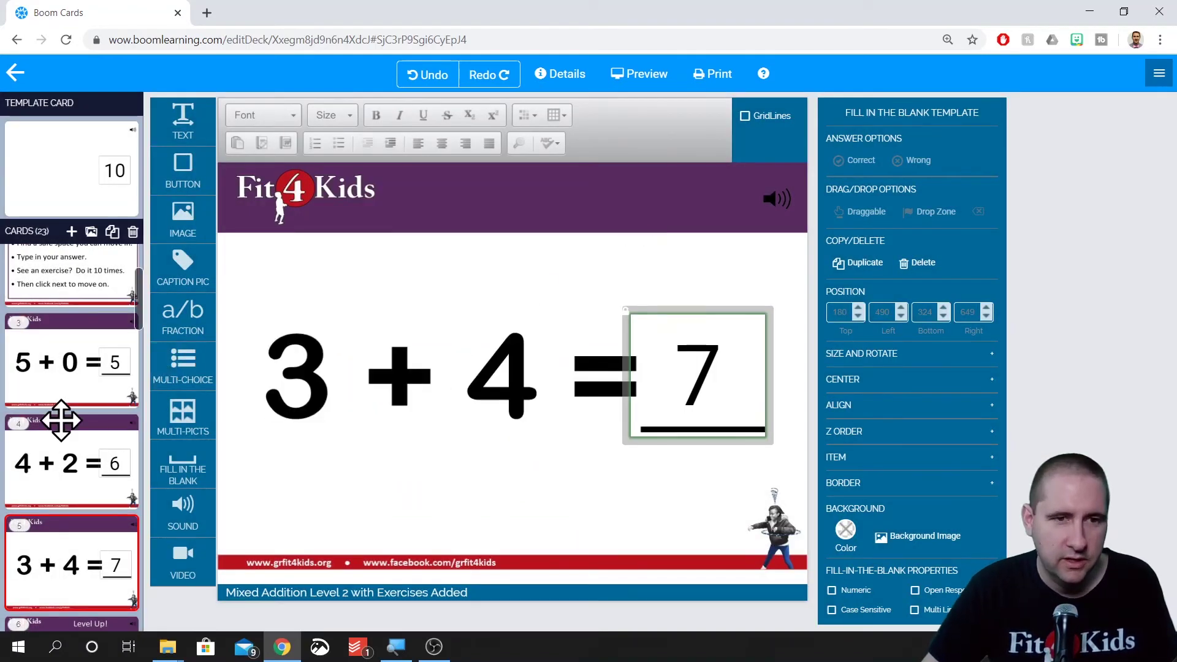
{"action": "scroll", "coordinate": [62, 420], "scroll_direction": "down", "scroll_amount": 7}
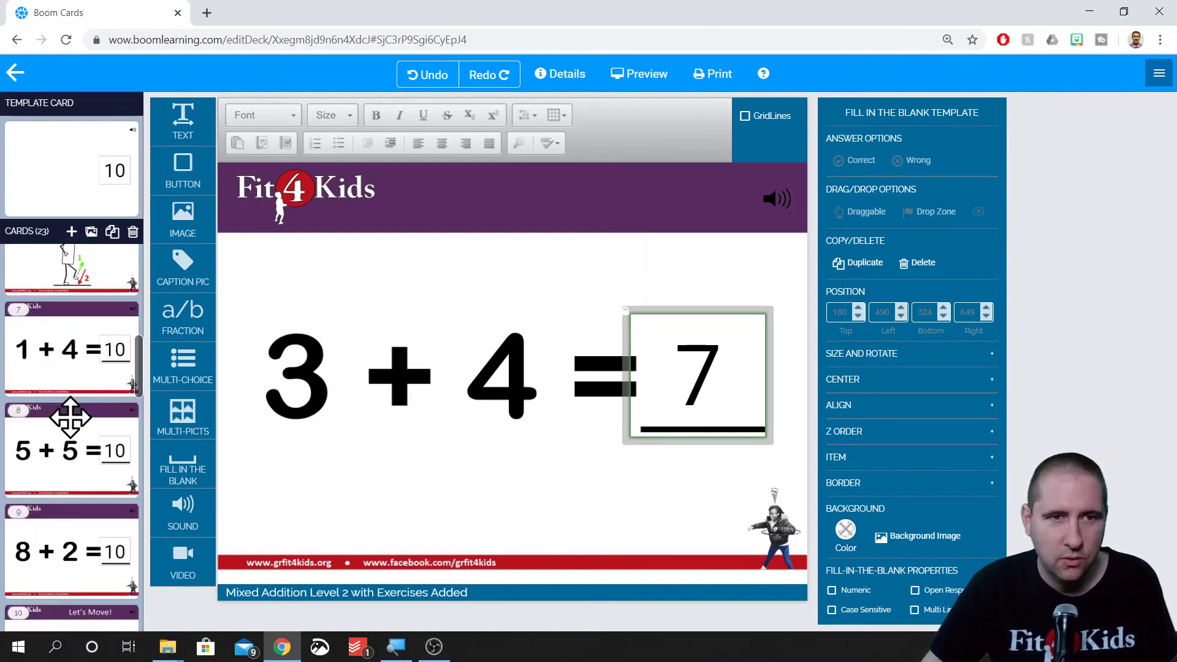
{"action": "left_click", "coordinate": [52, 346]}
Change the answers from 10 to 5, 9 and 7 on the 1 + 4, 2 + 7 and 1 + 6 cards
{"action": "double_click", "coordinate": [735, 376]}
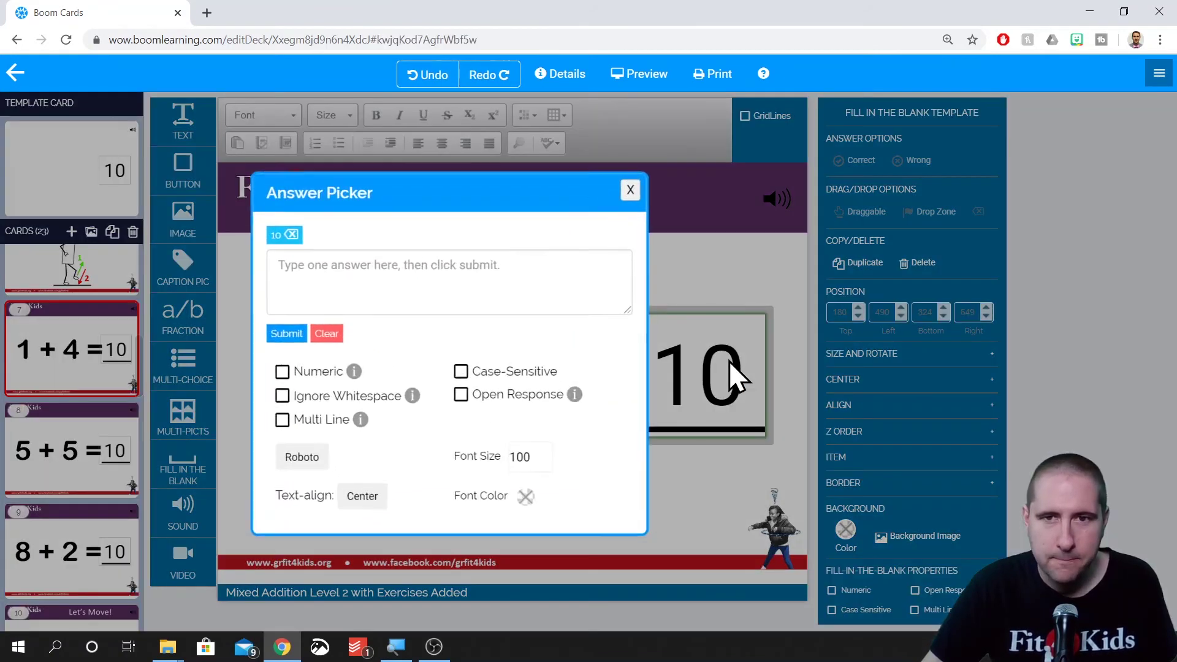
{"action": "left_click", "coordinate": [292, 236]}
{"action": "type", "text": "5"}
{"action": "left_click", "coordinate": [294, 313]}
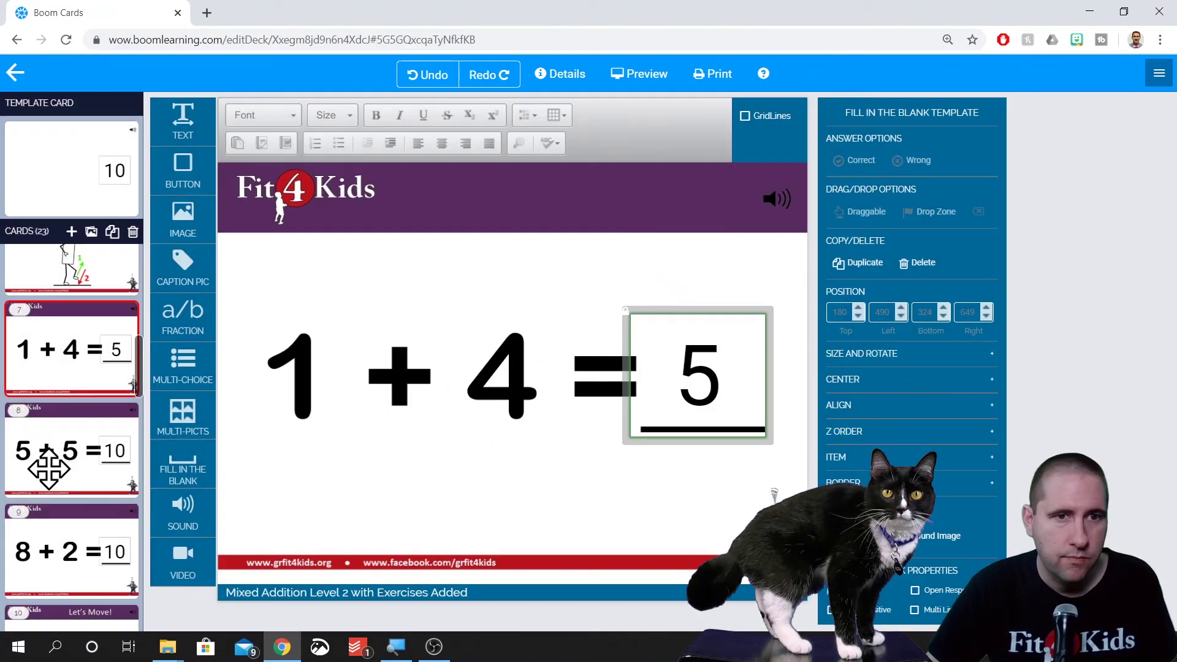
{"action": "left_click", "coordinate": [55, 552]}
{"action": "scroll", "coordinate": [71, 367], "scroll_direction": "down", "scroll_amount": 7}
{"action": "left_click", "coordinate": [71, 337]}
{"action": "double_click", "coordinate": [705, 375]}
{"action": "left_click", "coordinate": [293, 243]}
{"action": "type", "text": "9"}
{"action": "key", "text": "Return"}
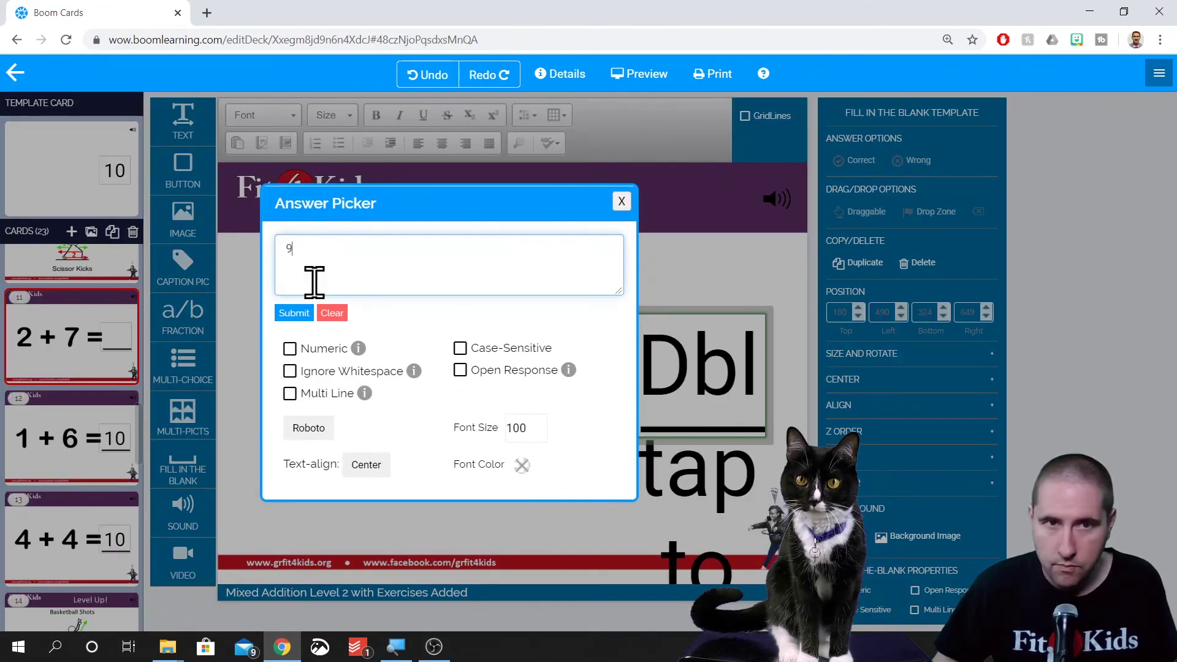
{"action": "left_click", "coordinate": [92, 466]}
{"action": "double_click", "coordinate": [705, 375]}
{"action": "left_click", "coordinate": [300, 242]}
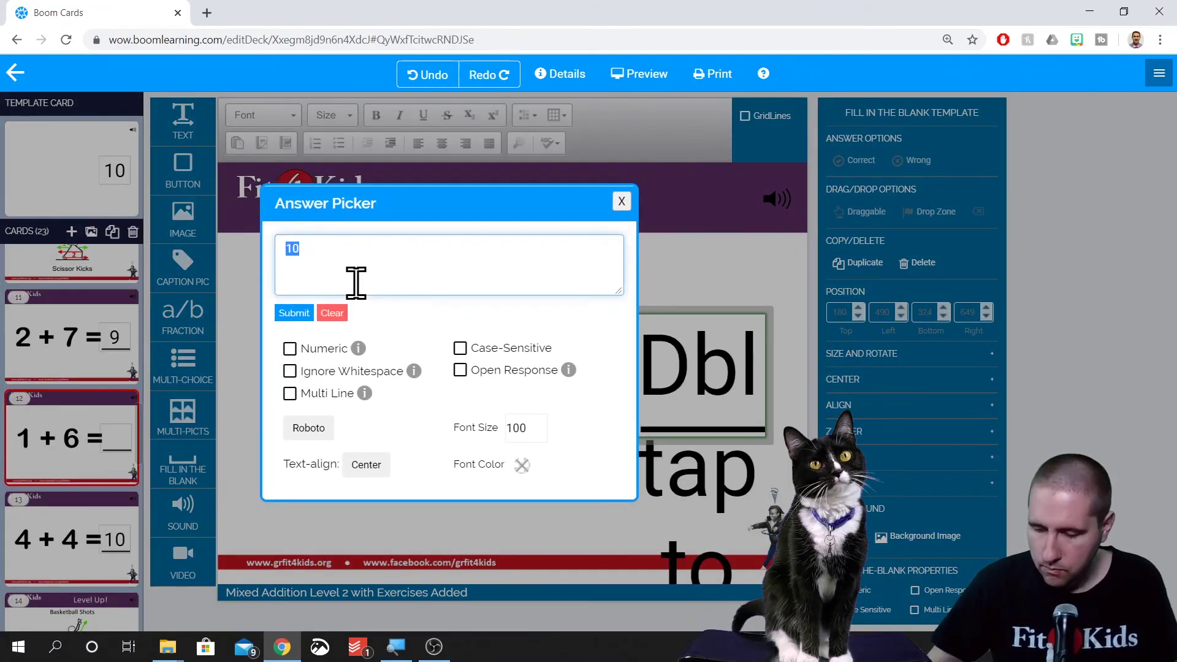
{"action": "type", "text": "7"}
{"action": "key", "text": "Return"}
{"action": "left_click", "coordinate": [620, 200]}
Change the answers from 10 to 8, 8 and 9 on the 4 + 4, 7 + 1 and 4 + 5 cards
{"action": "scroll", "coordinate": [92, 465], "scroll_direction": "down", "scroll_amount": 2}
{"action": "left_click", "coordinate": [92, 454]}
{"action": "double_click", "coordinate": [705, 375]}
{"action": "left_click", "coordinate": [300, 244]}
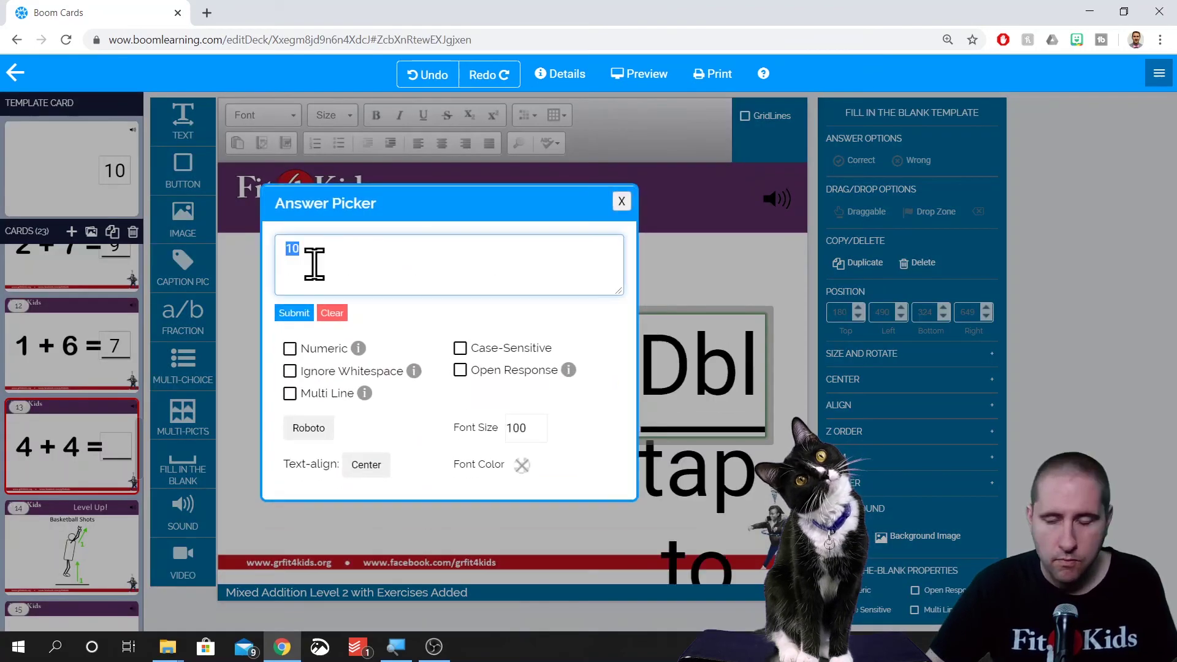
{"action": "type", "text": "8"}
{"action": "key", "text": "Return"}
{"action": "left_click", "coordinate": [622, 202]}
{"action": "scroll", "coordinate": [71, 429], "scroll_direction": "down", "scroll_amount": 3}
{"action": "left_click", "coordinate": [71, 325]}
{"action": "double_click", "coordinate": [697, 402]}
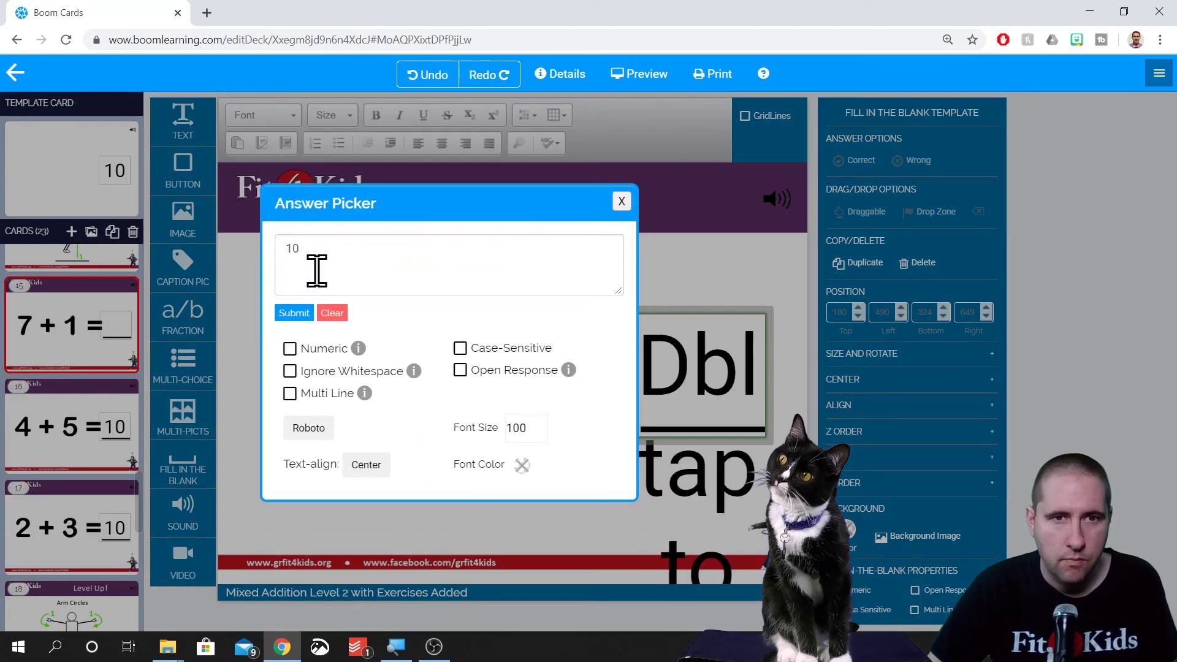
{"action": "left_click", "coordinate": [300, 244]}
{"action": "type", "text": "8"}
{"action": "left_click", "coordinate": [307, 320]}
{"action": "left_click", "coordinate": [71, 426]}
{"action": "double_click", "coordinate": [705, 375]}
{"action": "left_click", "coordinate": [297, 244]}
{"action": "type", "text": "9"}
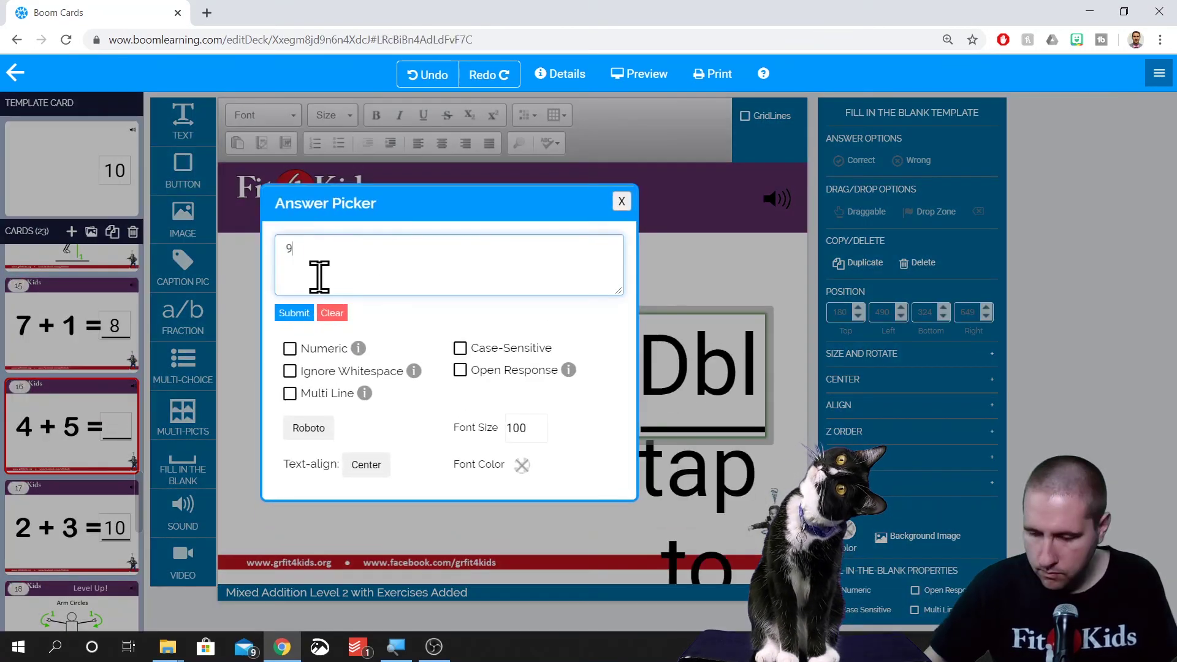
{"action": "left_click", "coordinate": [291, 335]}
{"action": "left_click", "coordinate": [624, 204]}
Change the answers from 10 to 5, 9 and 9 on the 2 + 3, 9 + 0 and 6 + 3 cards
{"action": "scroll", "coordinate": [76, 447], "scroll_direction": "down", "scroll_amount": 2}
{"action": "left_click", "coordinate": [73, 448]}
{"action": "double_click", "coordinate": [705, 375]}
{"action": "left_click", "coordinate": [299, 244]}
{"action": "type", "text": "5"}
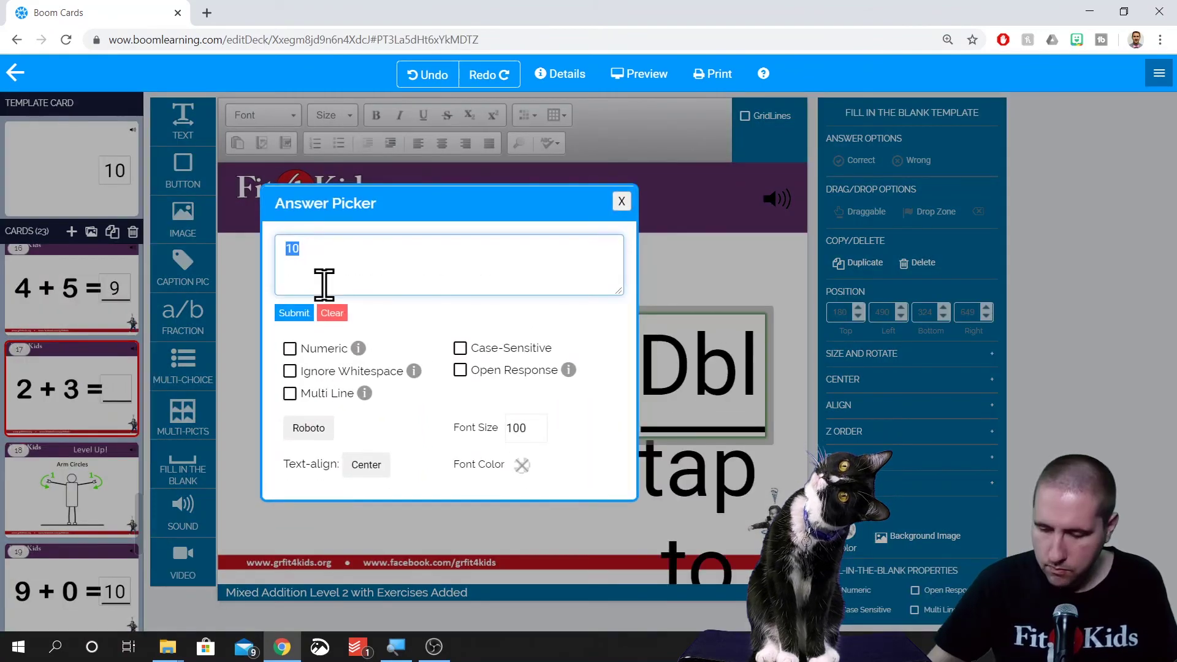
{"action": "left_click", "coordinate": [295, 335]}
{"action": "left_click", "coordinate": [621, 201]}
{"action": "scroll", "coordinate": [76, 429], "scroll_direction": "down", "scroll_amount": 2}
{"action": "left_click", "coordinate": [73, 412]}
{"action": "double_click", "coordinate": [705, 375]}
{"action": "left_click", "coordinate": [289, 238]}
{"action": "type", "text": "9"}
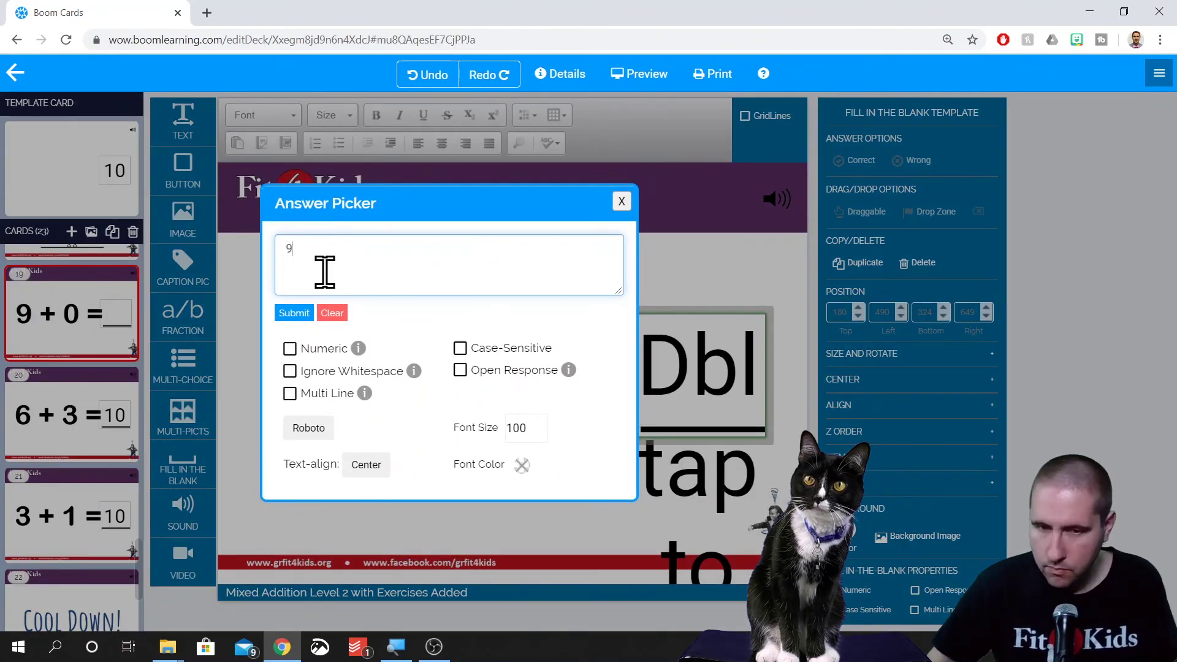
{"action": "left_click", "coordinate": [286, 334]}
{"action": "left_click", "coordinate": [631, 194]}
{"action": "left_click", "coordinate": [71, 414]}
{"action": "double_click", "coordinate": [683, 380]}
{"action": "left_click", "coordinate": [294, 244]}
{"action": "type", "text": "9"}
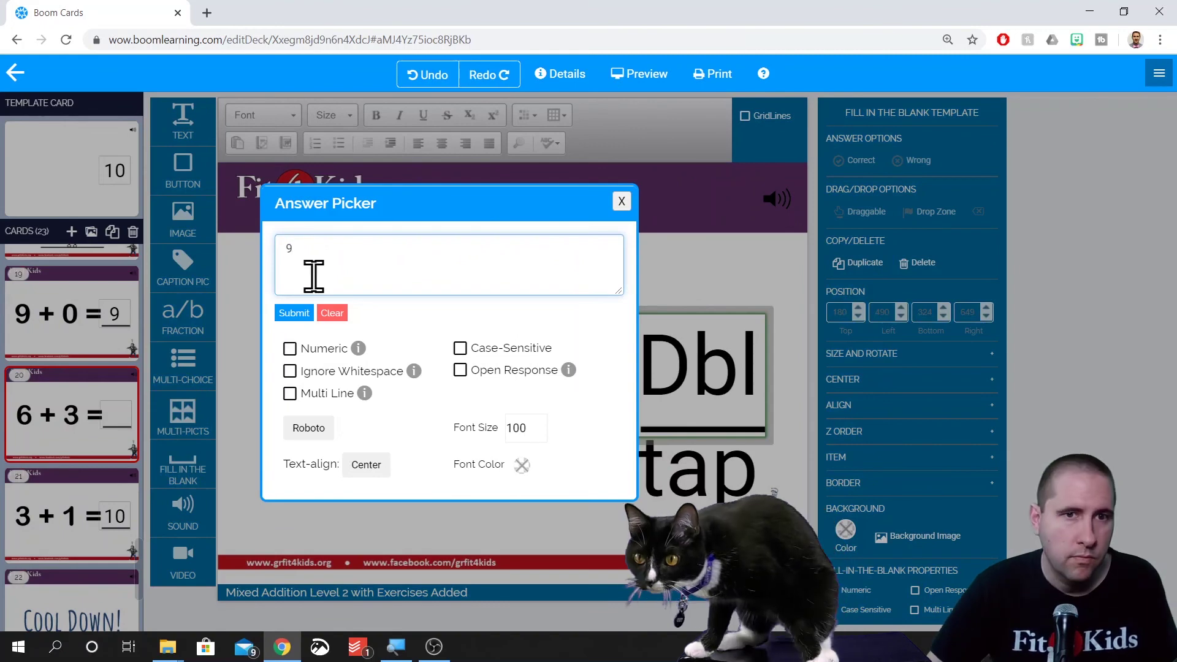
{"action": "left_click", "coordinate": [294, 313]}
{"action": "left_click", "coordinate": [621, 201]}
Set the 3 + 1 card's answer to 4, then go to the thank-you card
{"action": "left_click", "coordinate": [72, 515]}
{"action": "double_click", "coordinate": [696, 368]}
{"action": "left_click", "coordinate": [313, 258]}
{"action": "type", "text": "4"}
{"action": "left_click", "coordinate": [293, 312]}
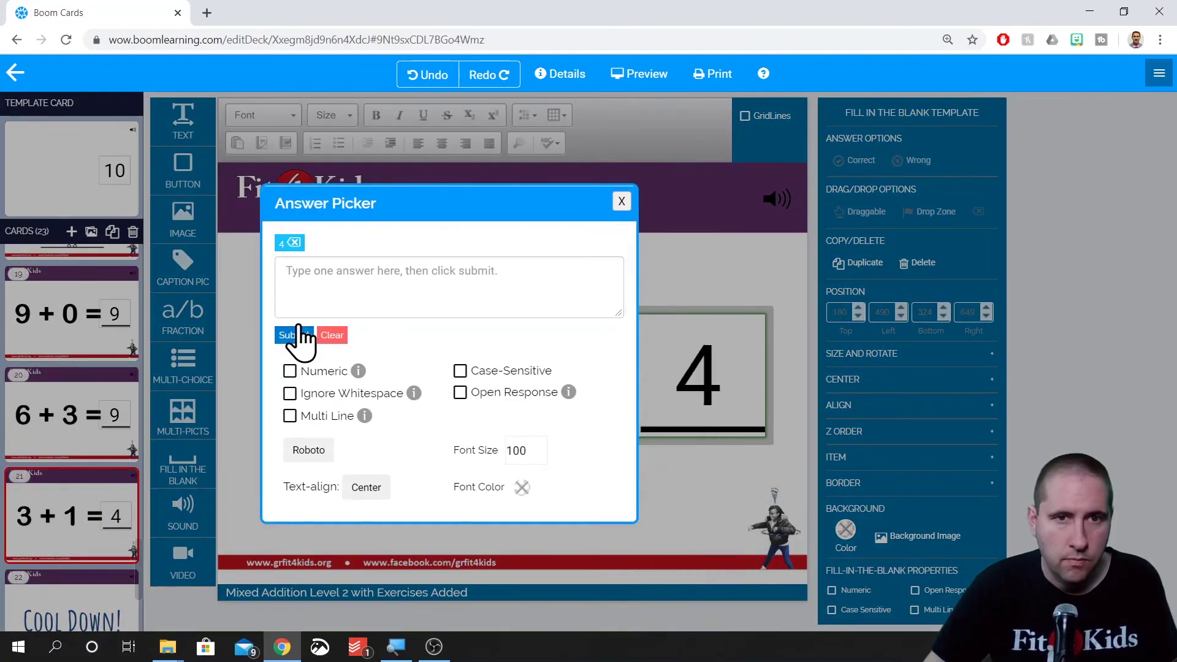
{"action": "left_click", "coordinate": [621, 201]}
{"action": "scroll", "coordinate": [92, 490], "scroll_direction": "down", "scroll_amount": 3}
{"action": "left_click", "coordinate": [79, 525]}
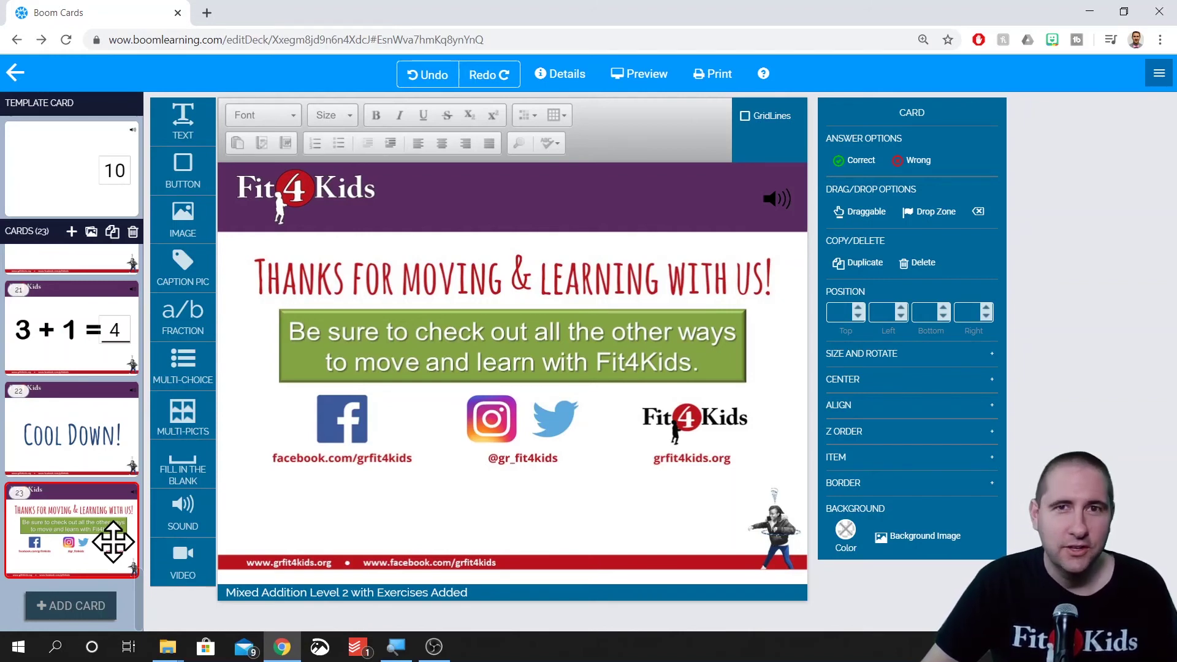
In Details, pick the 4 + 5 slide from My Images > Math Facts > Addition > Mixed Level 2 as cover image
{"action": "left_click", "coordinate": [558, 77]}
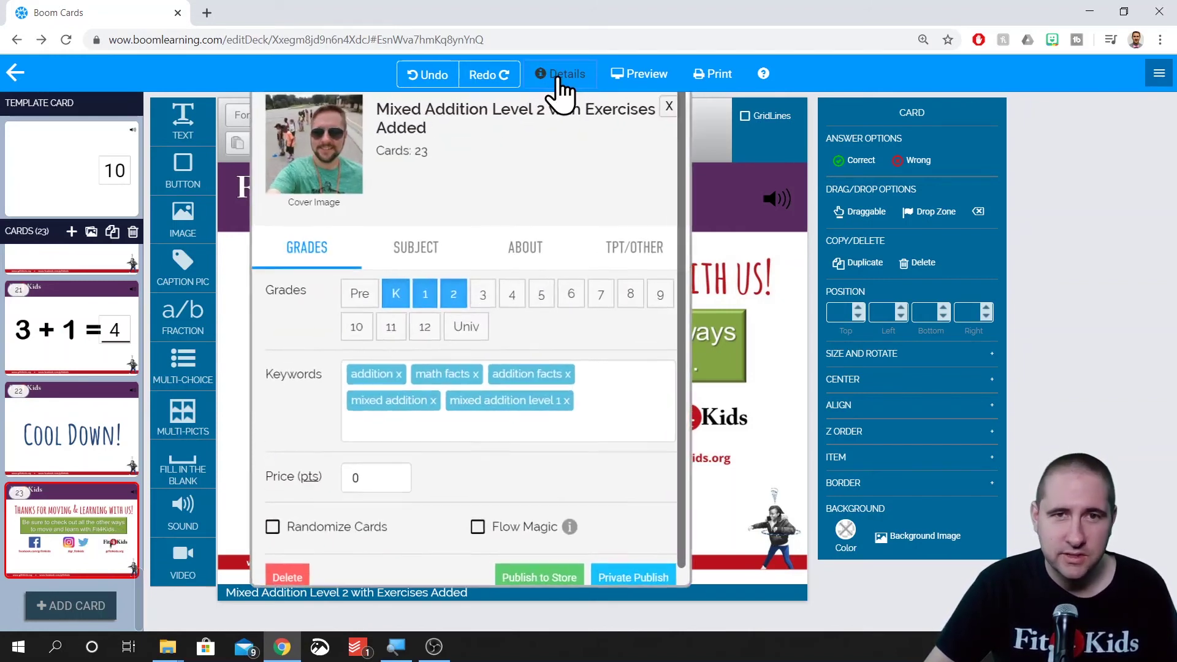
{"action": "left_click", "coordinate": [319, 177]}
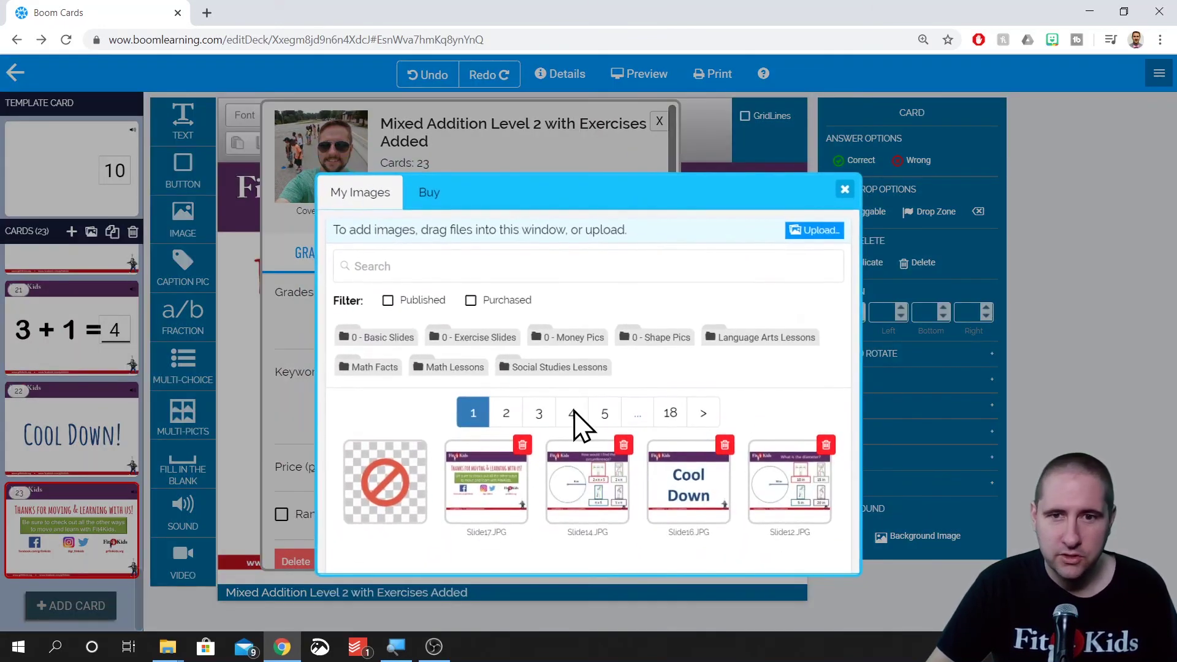
{"action": "scroll", "coordinate": [573, 421], "scroll_direction": "down", "scroll_amount": 1}
{"action": "left_click", "coordinate": [393, 322]}
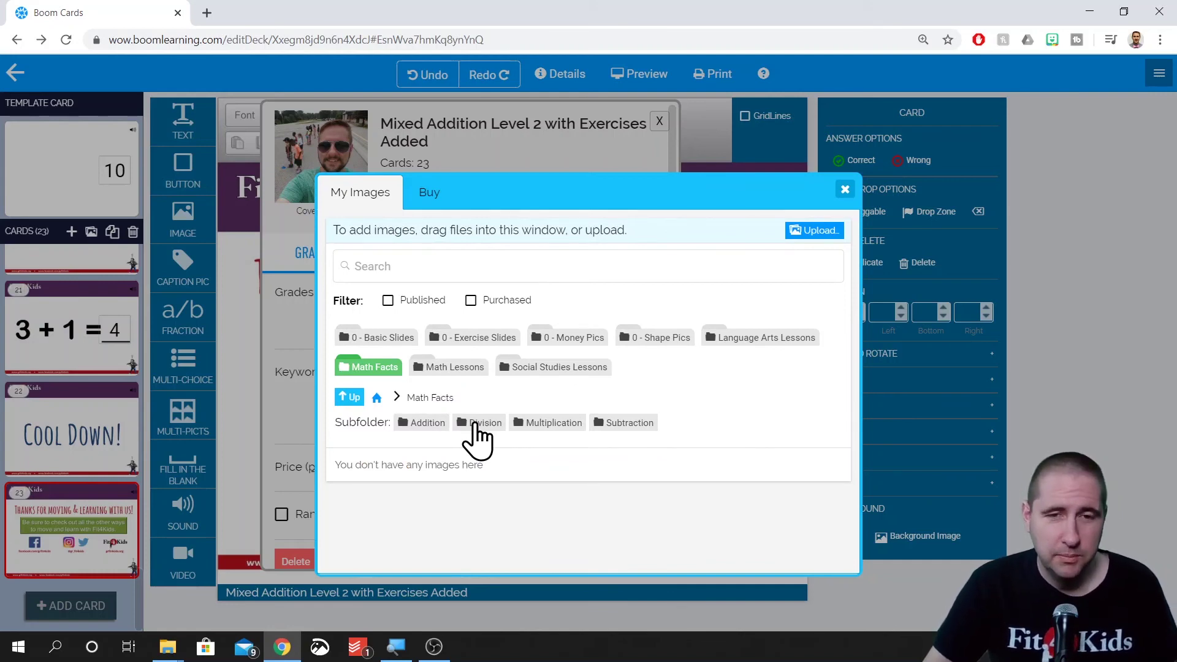
{"action": "left_click", "coordinate": [434, 423]}
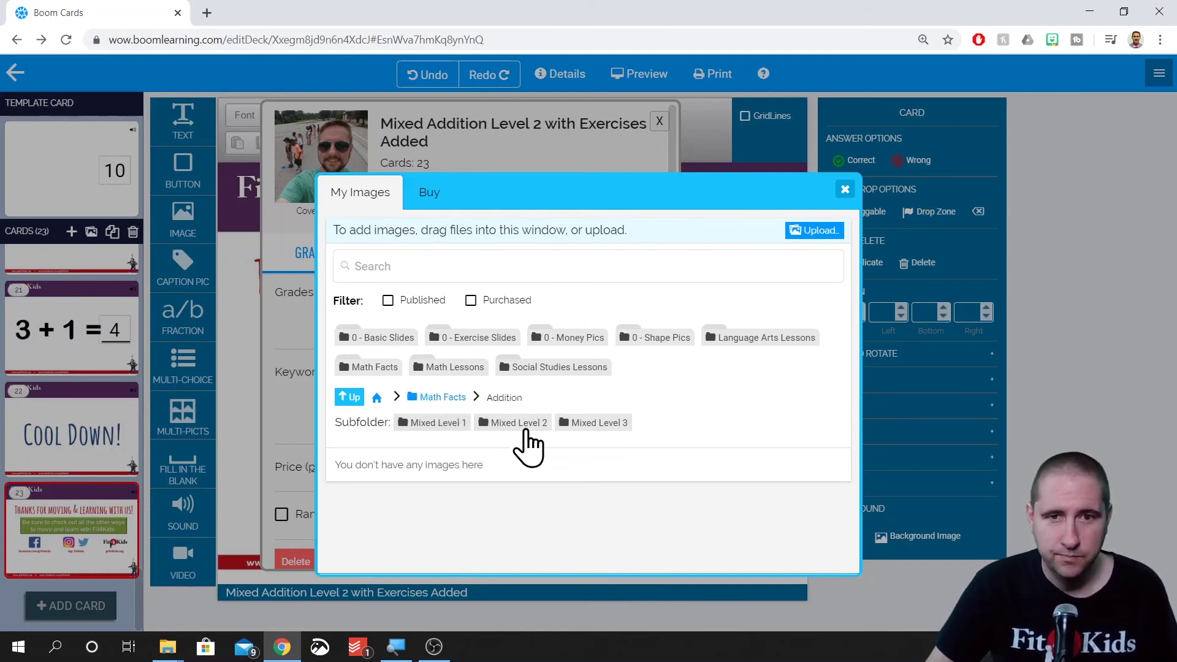
{"action": "left_click", "coordinate": [524, 422]}
{"action": "scroll", "coordinate": [688, 406], "scroll_direction": "down", "scroll_amount": 2}
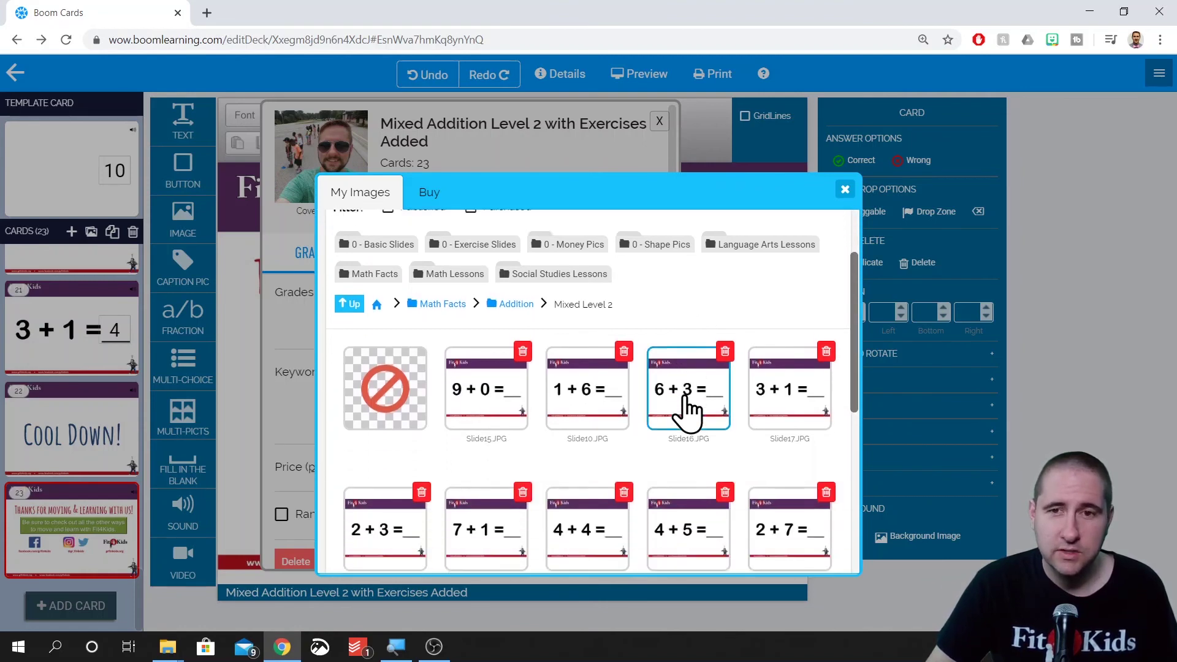
{"action": "scroll", "coordinate": [688, 401], "scroll_direction": "down", "scroll_amount": 2}
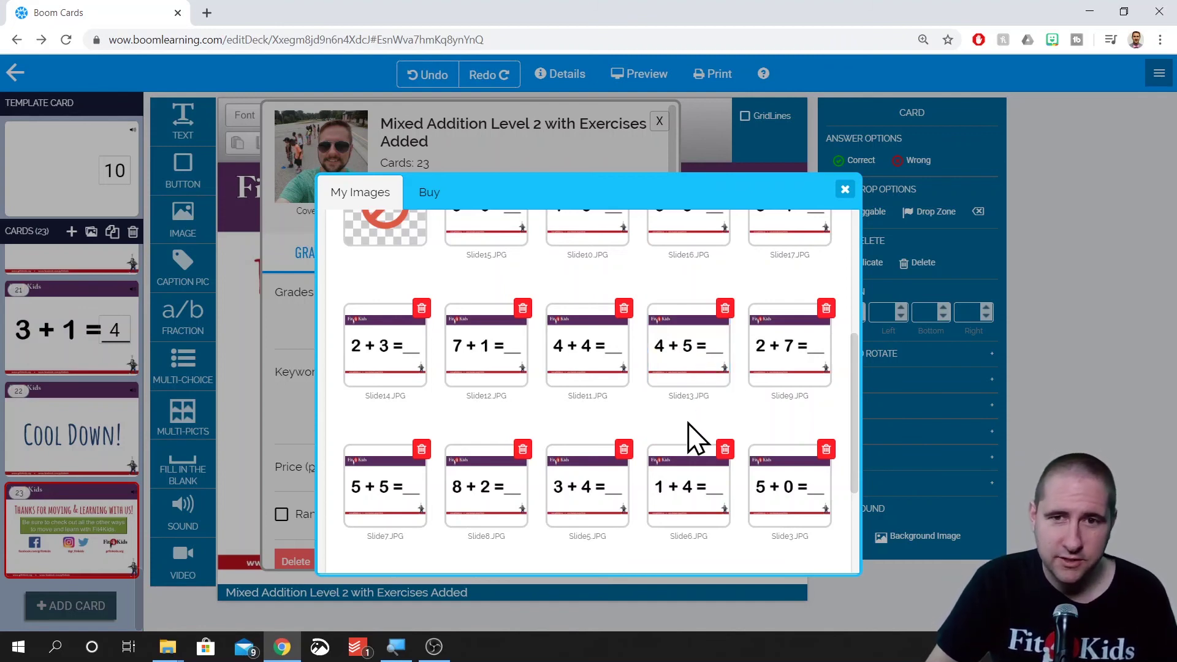
{"action": "left_click", "coordinate": [672, 371]}
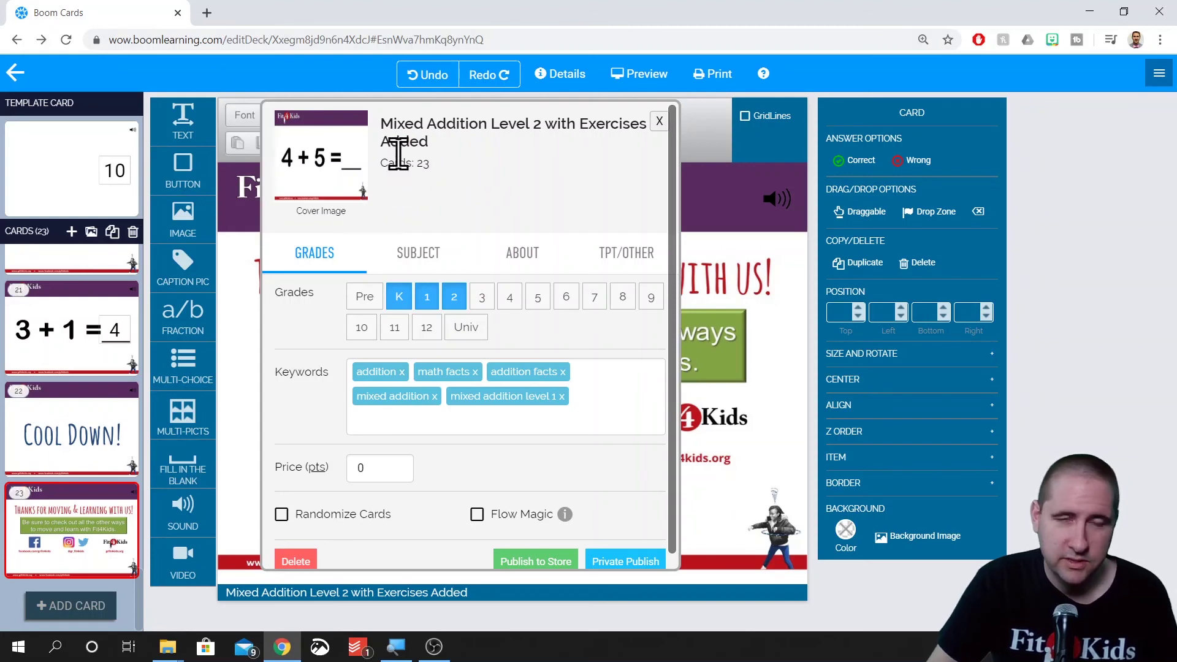
Change the ABOUT description from sums of 5 to sums of 10 or less, and close Details
{"action": "left_click", "coordinate": [528, 264]}
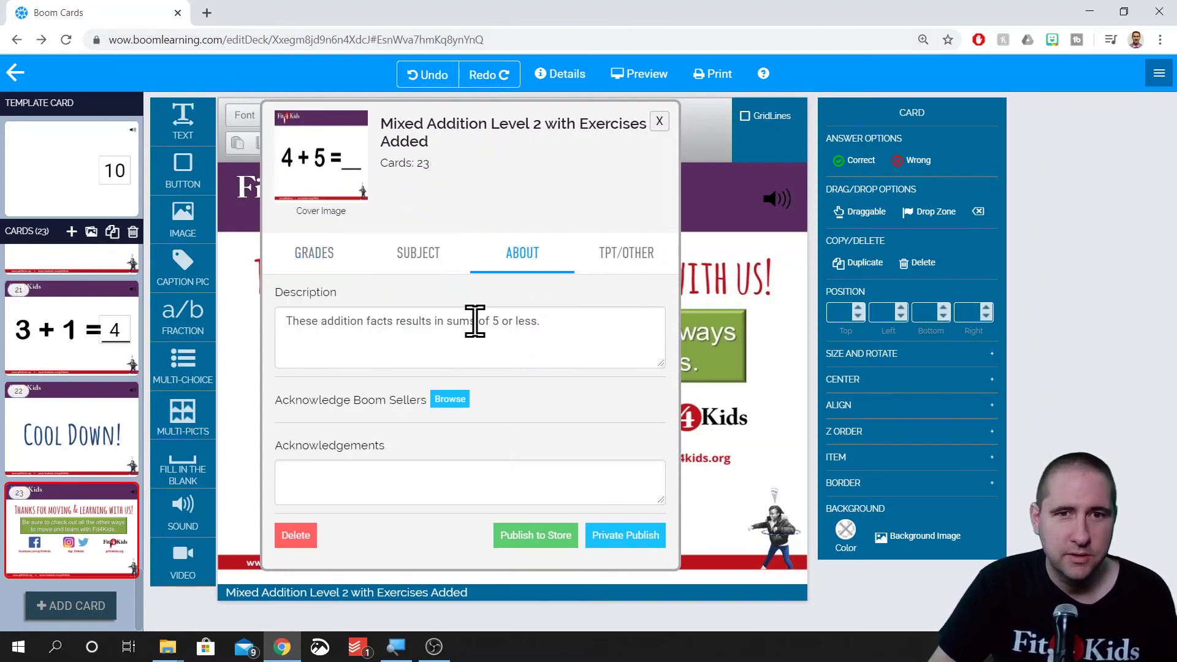
{"action": "left_click", "coordinate": [499, 321]}
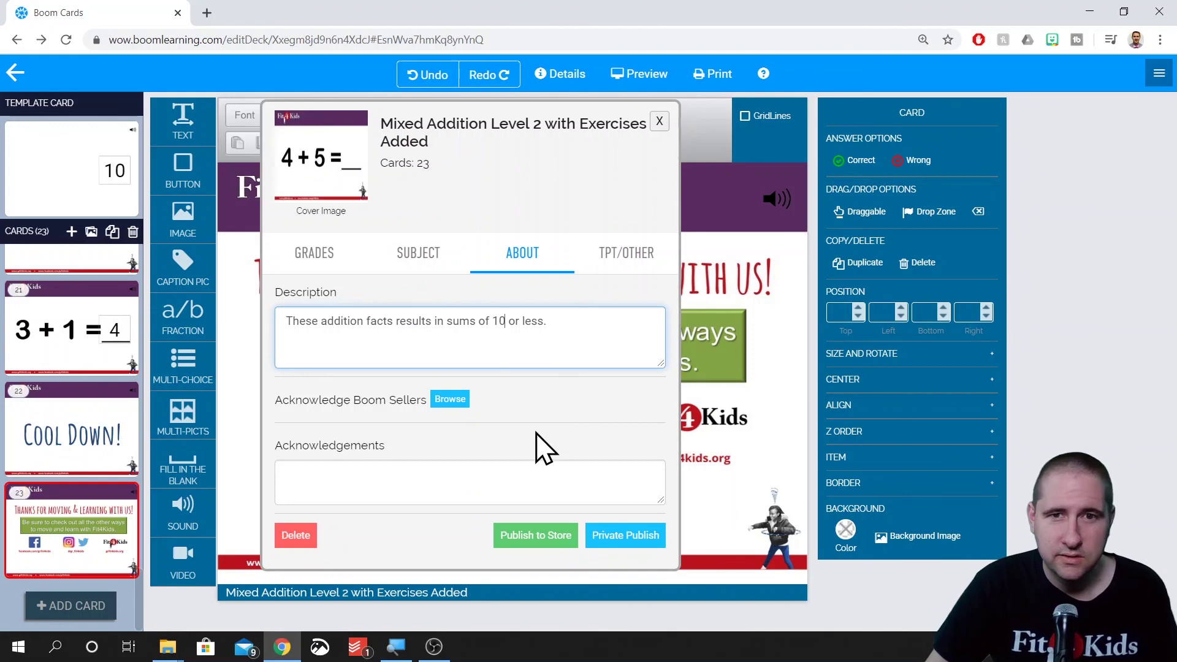
{"action": "left_click", "coordinate": [664, 124]}
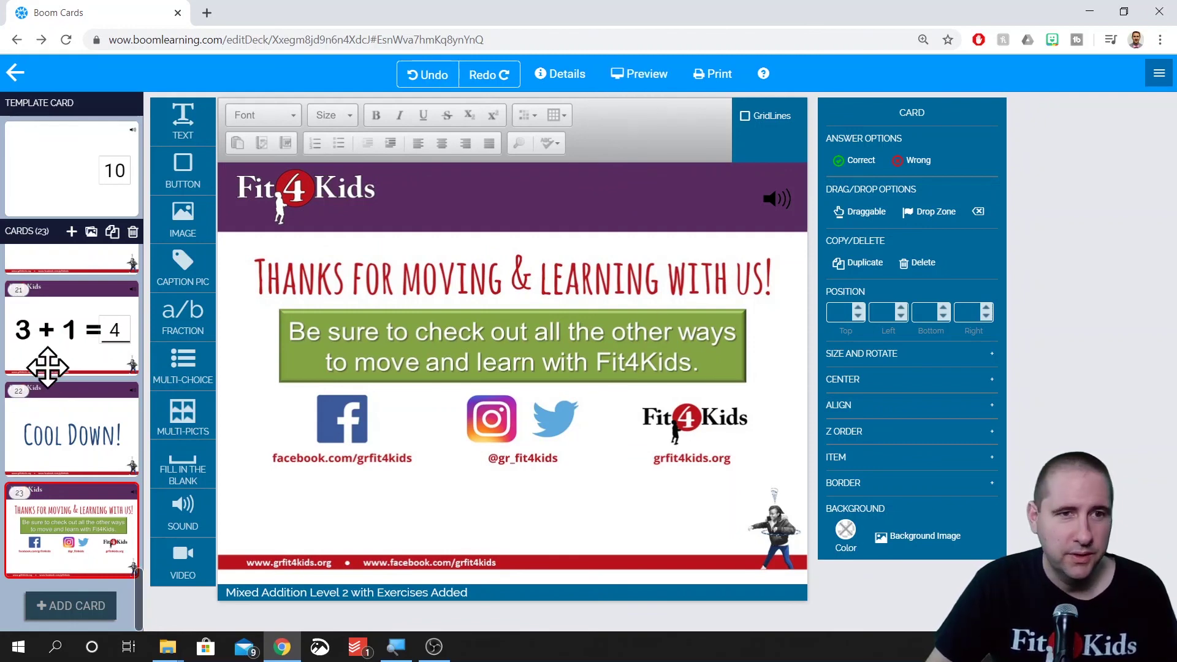
Scroll the Cards list to the top and select card 1, the Addition Mixed Level 2 title card
{"action": "left_click_drag", "start_coordinate": [141, 603], "coordinate": [155, 251]}
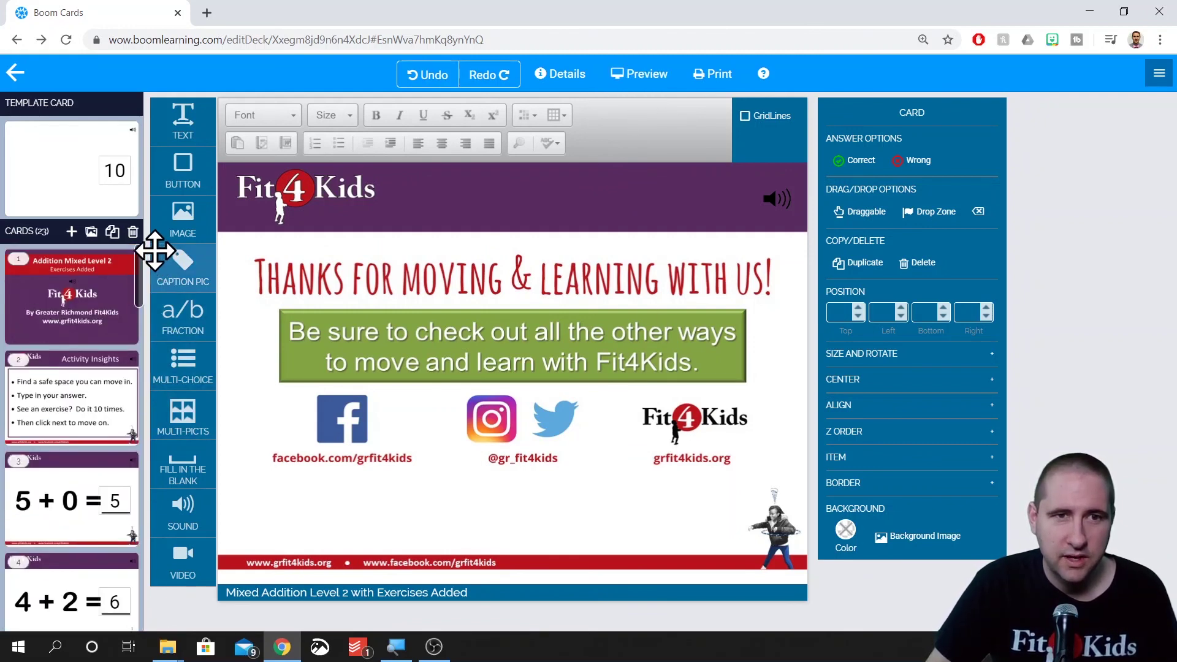
{"action": "left_click", "coordinate": [65, 297]}
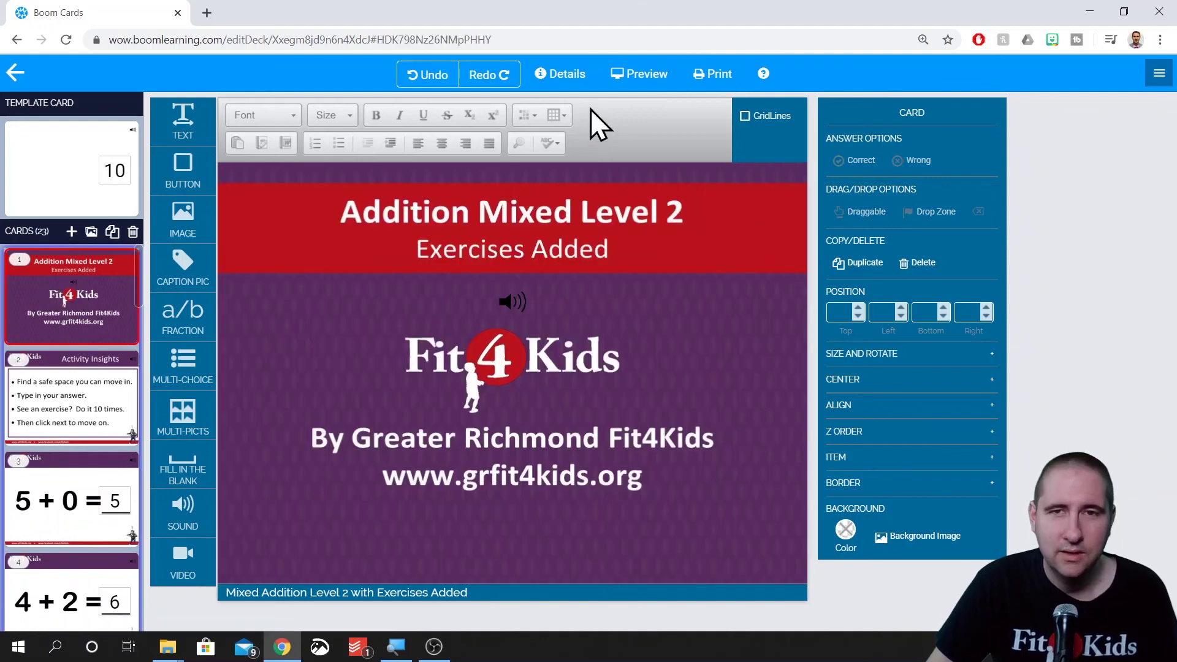